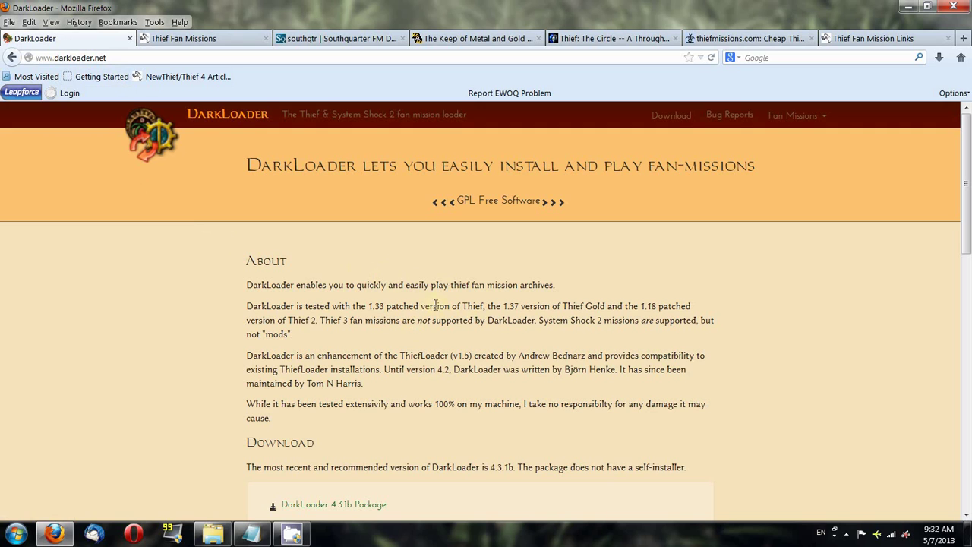
Find the DarkLoader 4.3 Full Install download on the DarkLoader site and save darkloader43_final.zip.
scroll(439, 305, "down", 3)
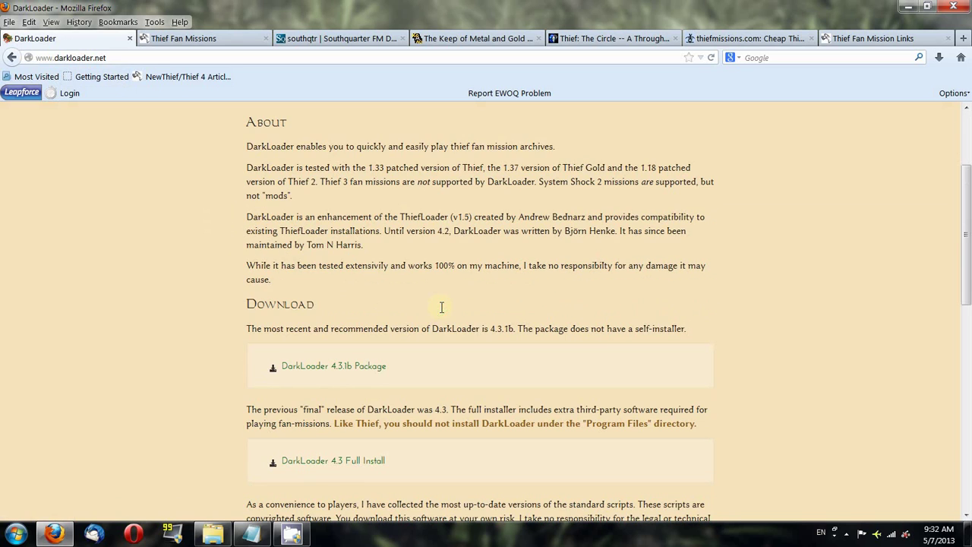
scroll(441, 309, "down", 2)
scroll(442, 312, "up", 2)
scroll(361, 352, "down", 3)
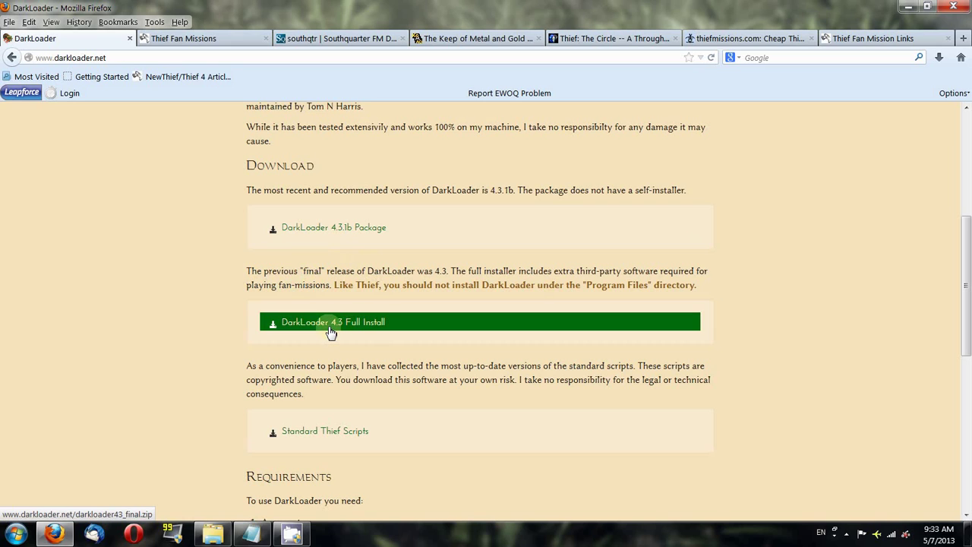
left_click(322, 328)
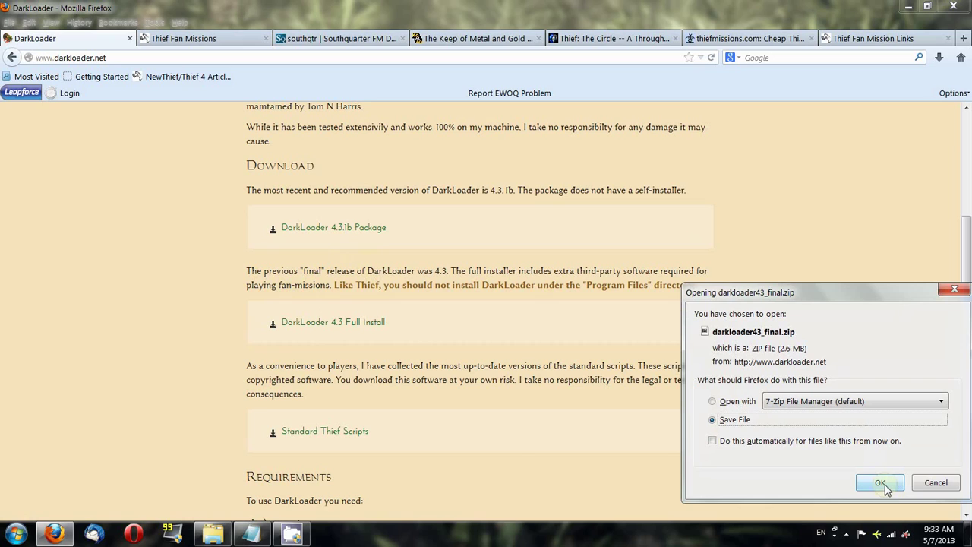
left_click(881, 484)
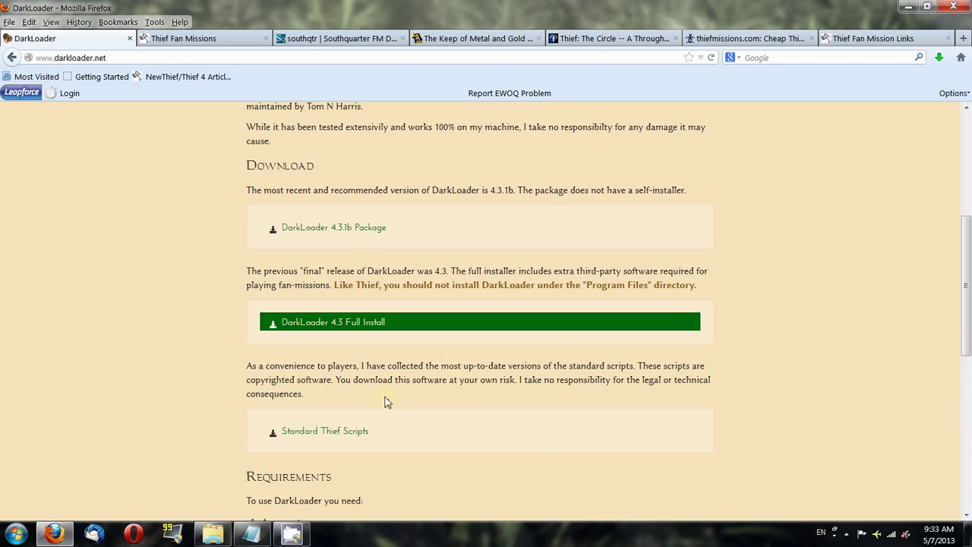
Open the downloaded darkloader43_final.zip from its folder and try to extract InstallDarkLoader.exe.
left_click(939, 59)
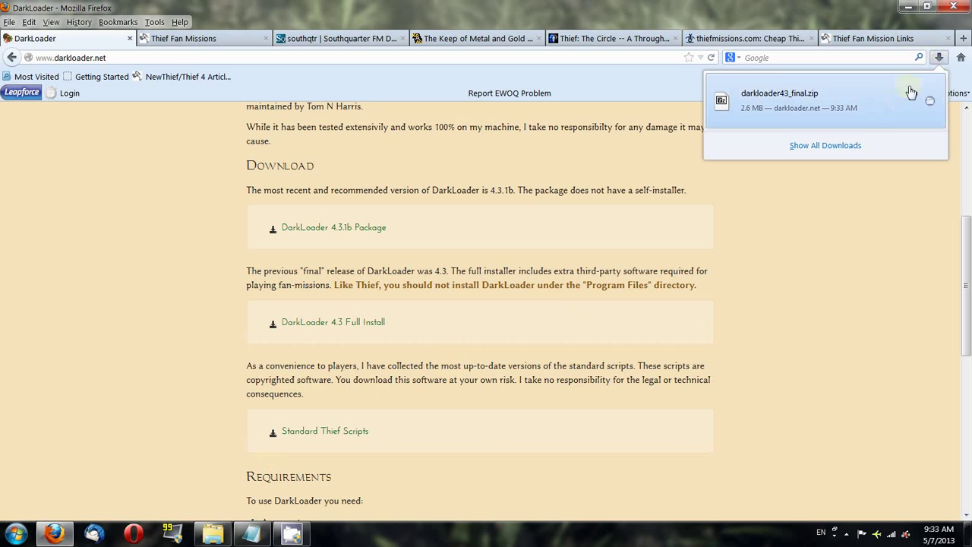
left_click(931, 104)
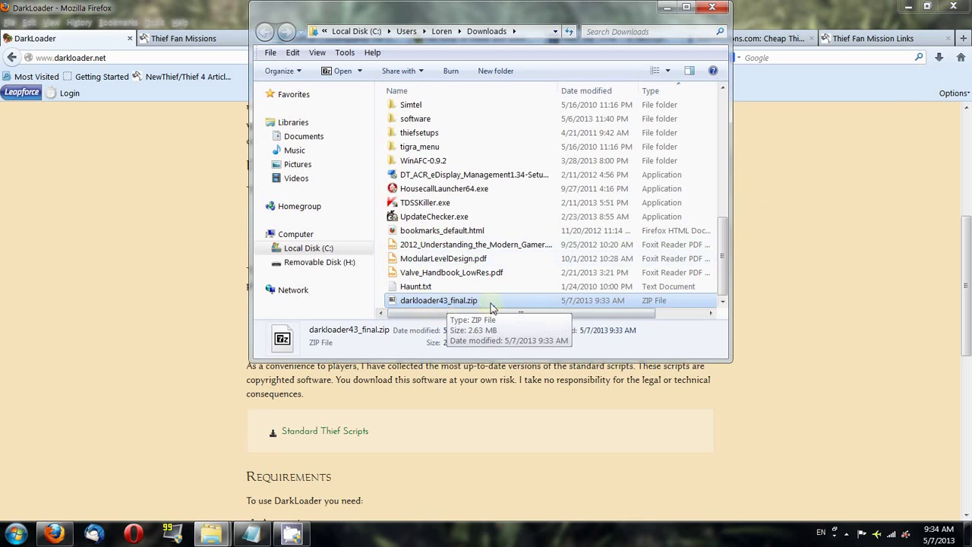
double_click(447, 302)
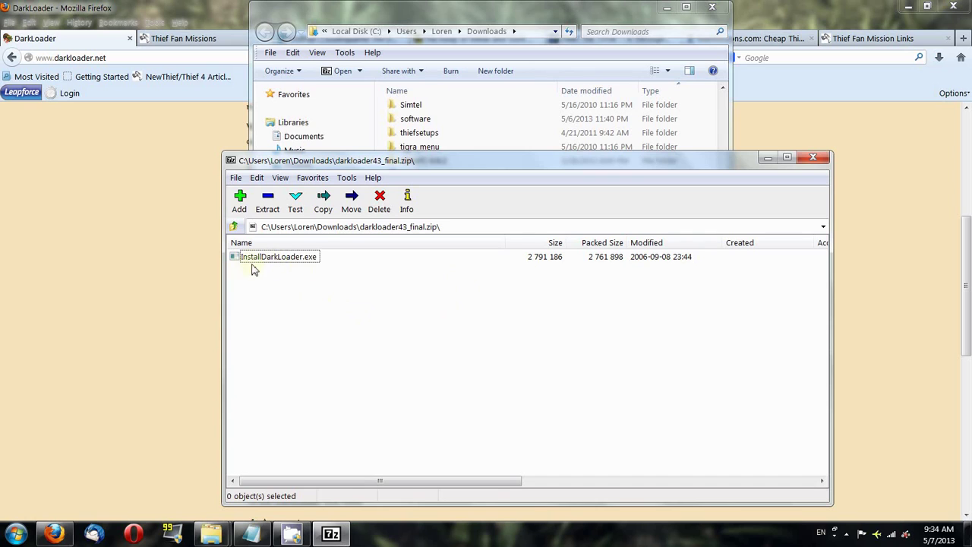
left_click(258, 258)
left_click(267, 199)
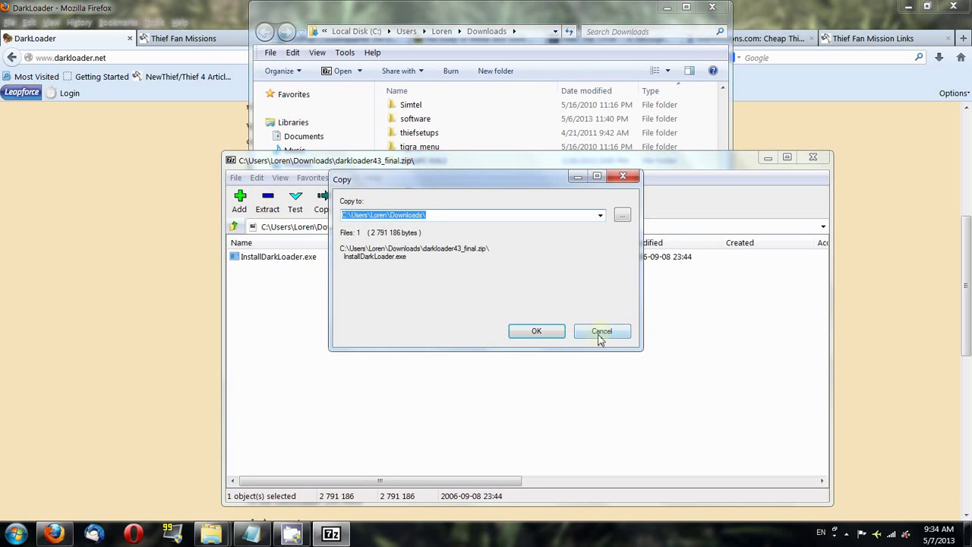
left_click(601, 337)
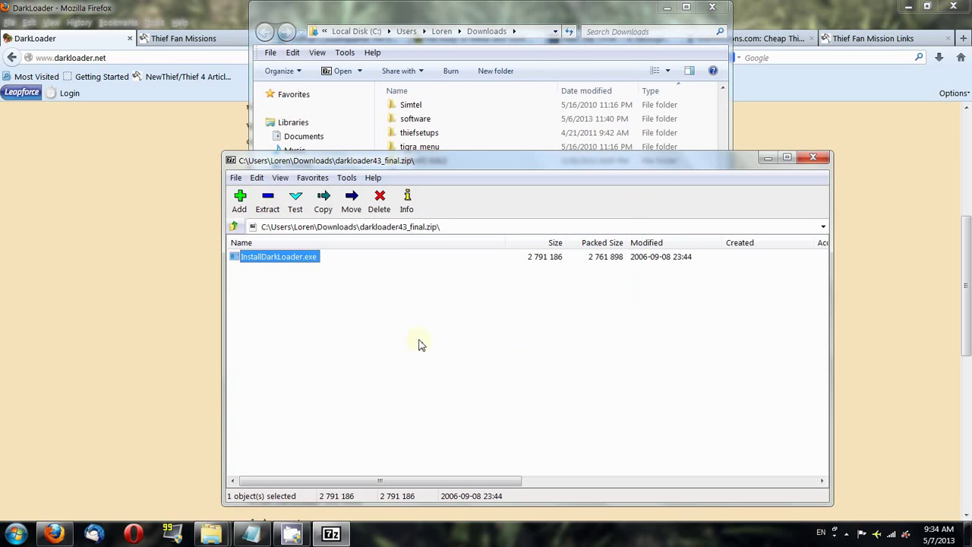
left_click(812, 158)
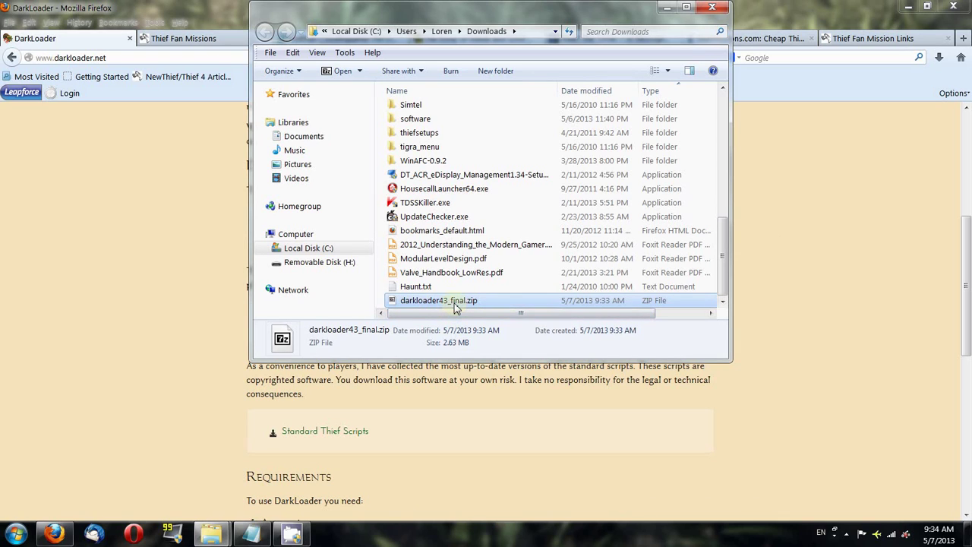
Delete darkloader43_final.zip from the Downloads folder and close the folder window.
right_click(448, 303)
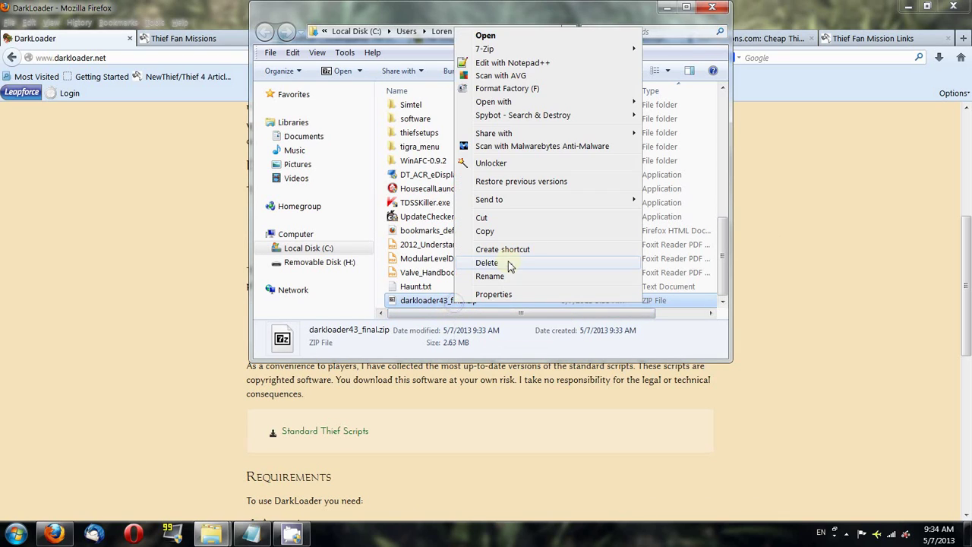
left_click(486, 260)
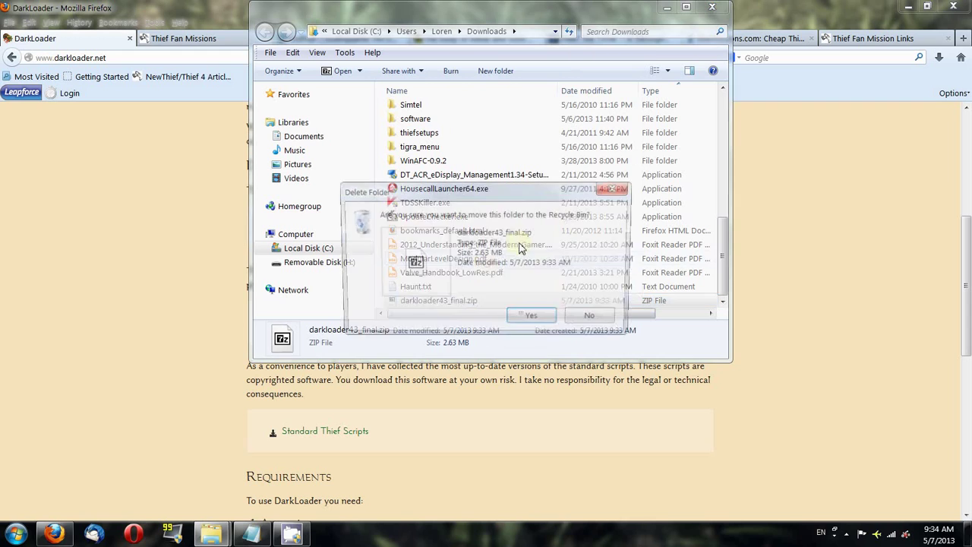
left_click(535, 318)
left_click_drag(437, 26, 414, 140)
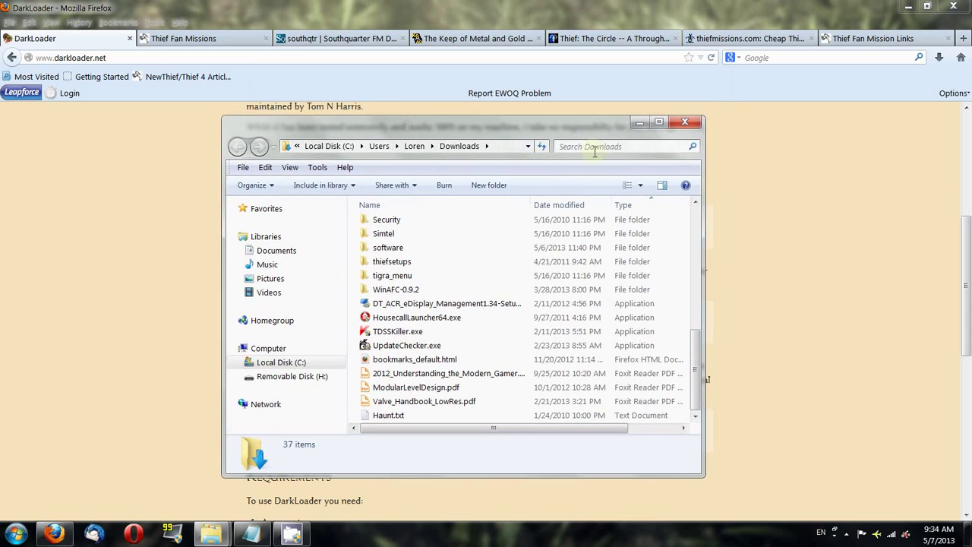
left_click(689, 118)
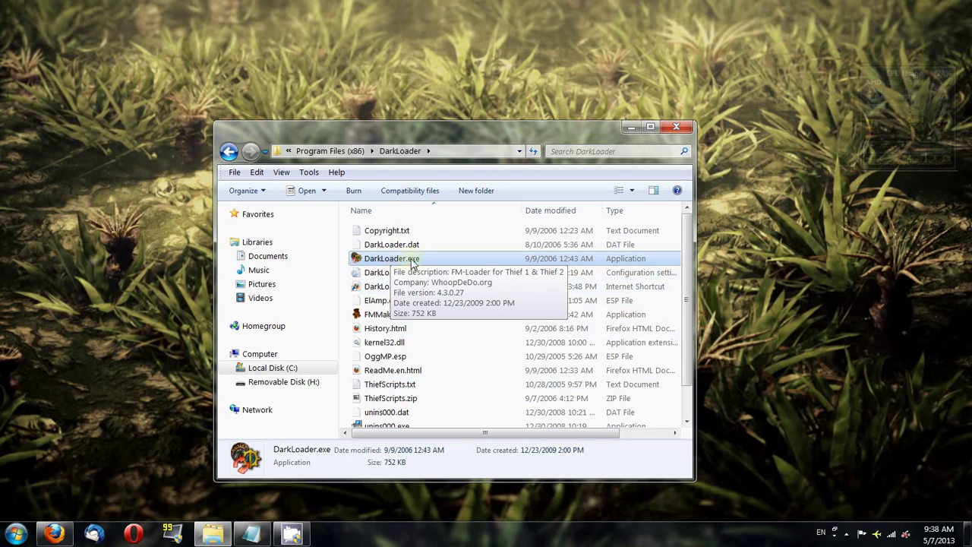
Launch DarkLoader.exe from its program folder and open its setup to review the mission directories, including C:\Games\ThiefG\FMs.
double_click(421, 262)
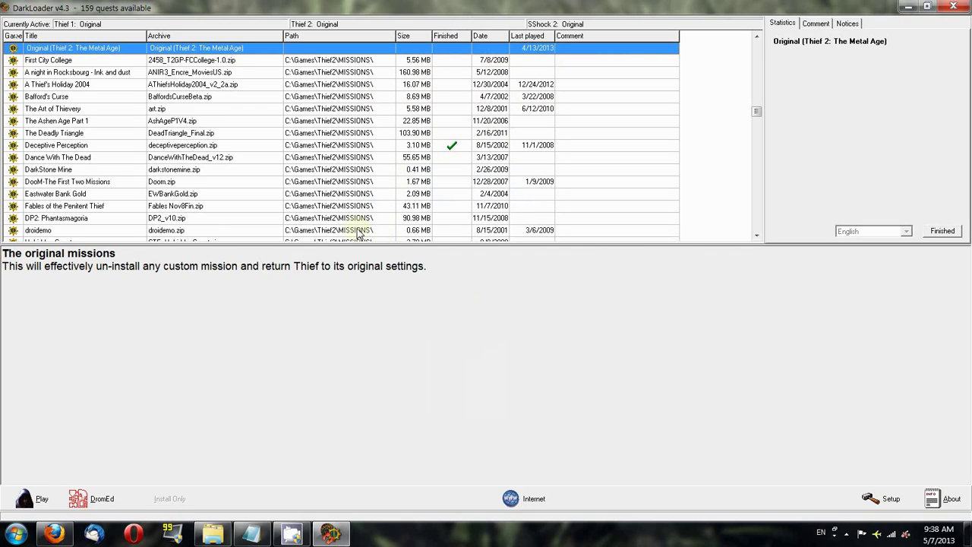
mouse_move(340, 539)
left_click(871, 502)
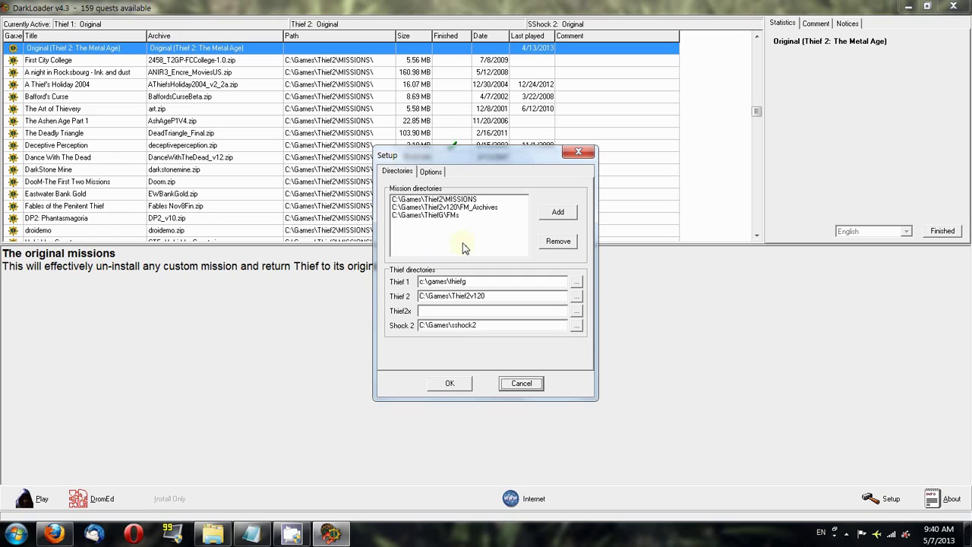
left_click(441, 200)
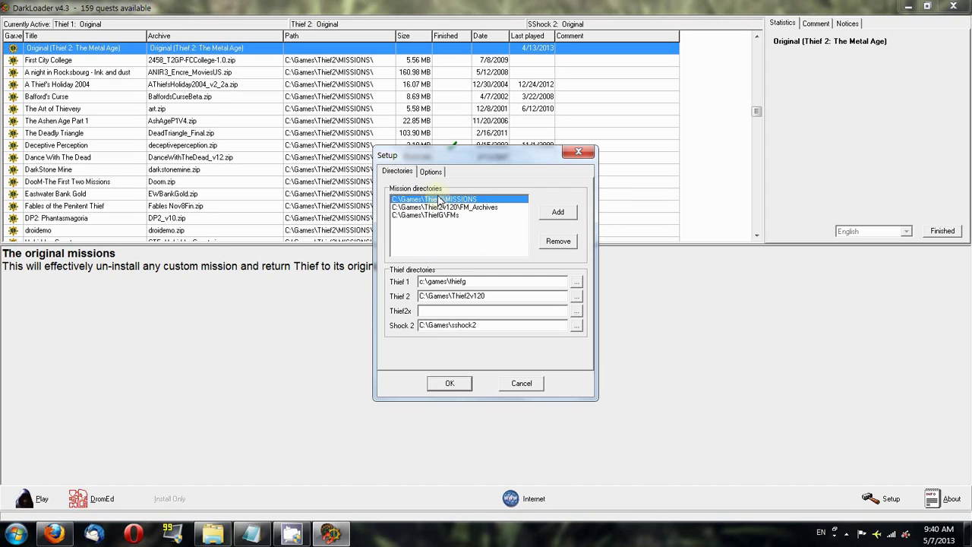
left_click(436, 217)
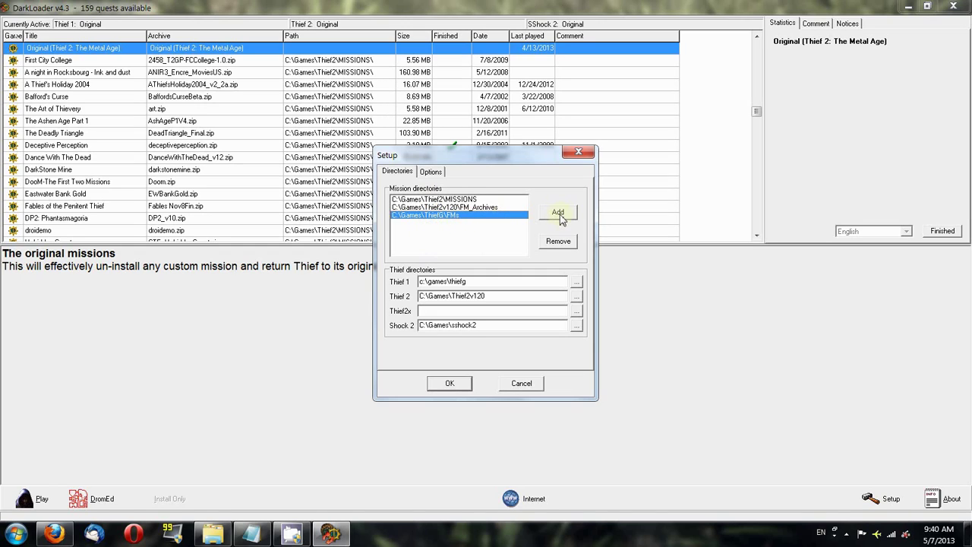
Look at how a mission directory is added, cancel the folder selection, and accept the setup while declining to optimize the installation.
left_click(548, 216)
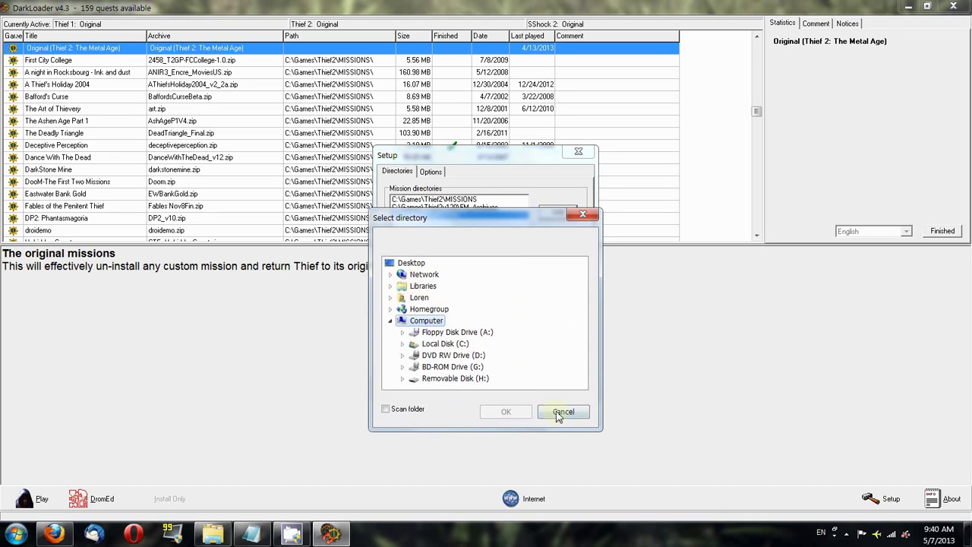
left_click(560, 413)
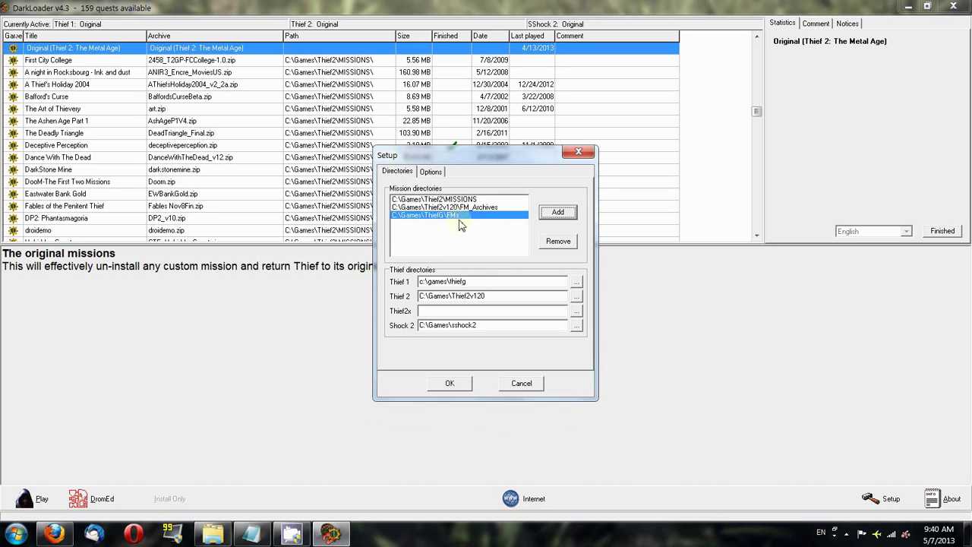
left_click(450, 386)
left_click(515, 303)
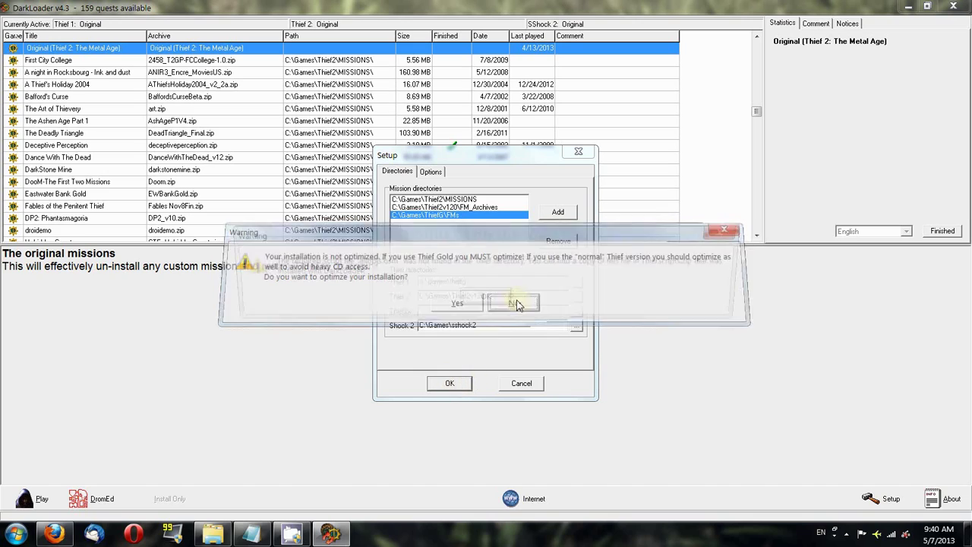
left_click(493, 304)
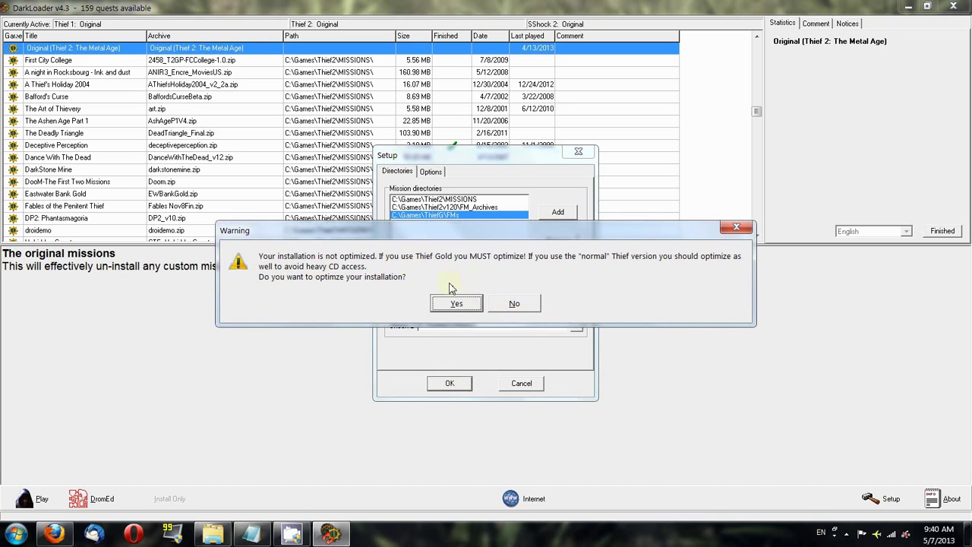
left_click(513, 307)
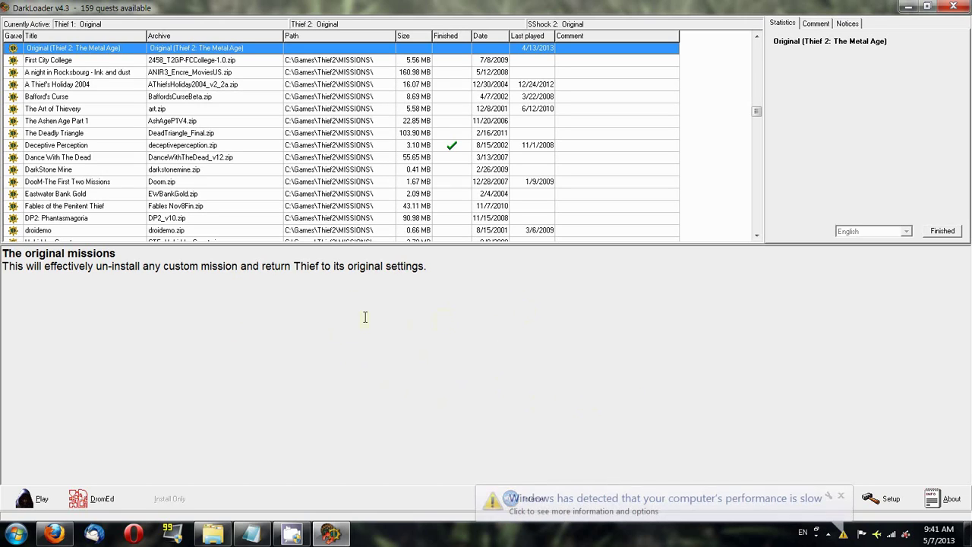
Examine the mission list entries for the original Thief 2 missions, First City College and Horns of Canzo: A long way up.
left_click(841, 496)
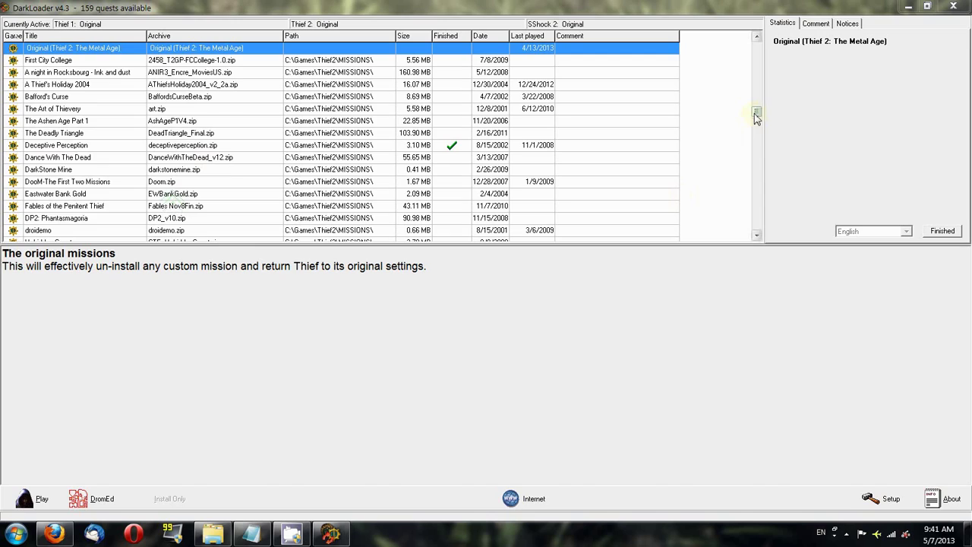
left_click_drag(756, 115, 757, 100)
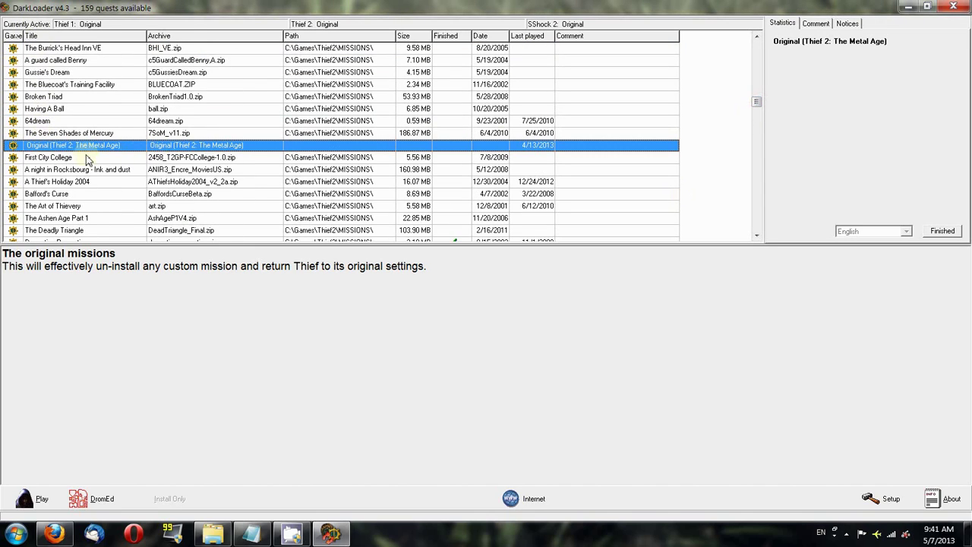
left_click(42, 135)
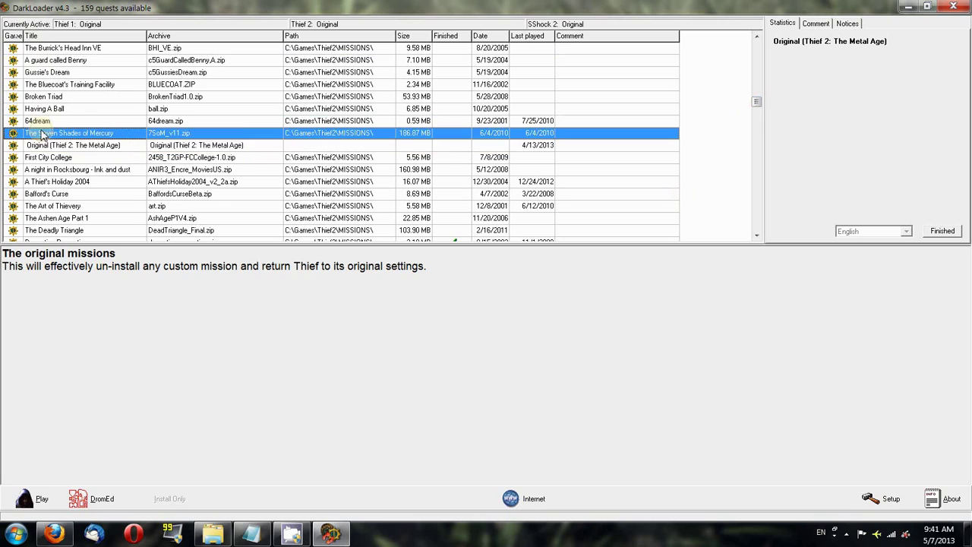
left_click(42, 145)
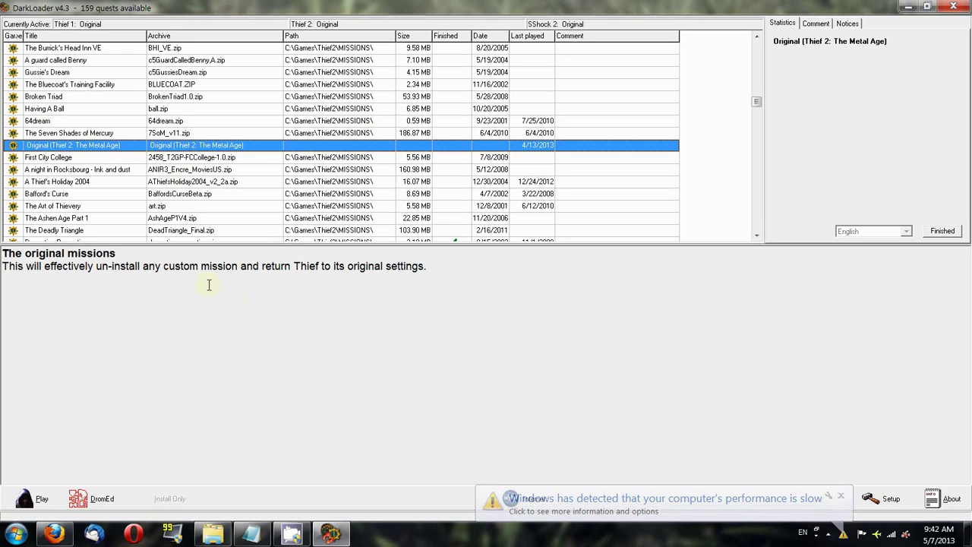
left_click(59, 159)
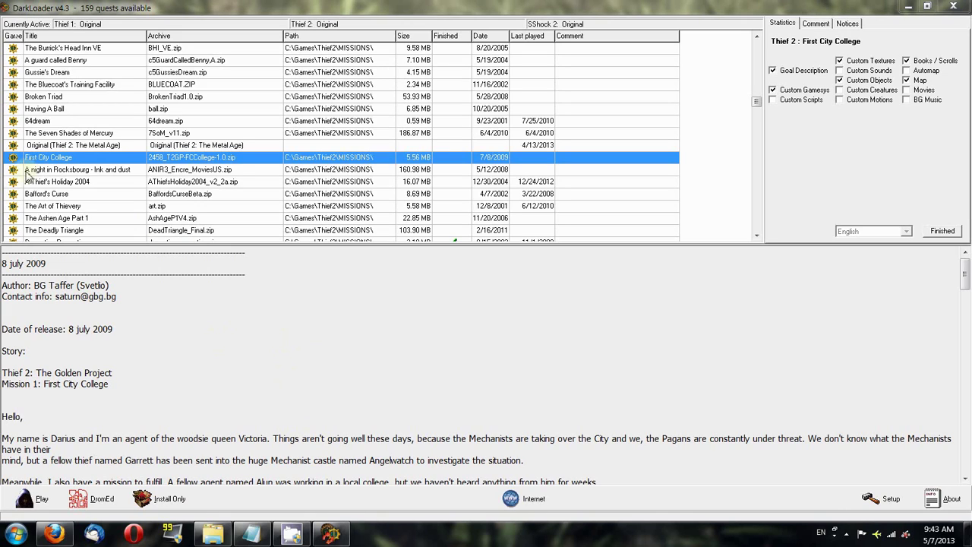
left_click(61, 146)
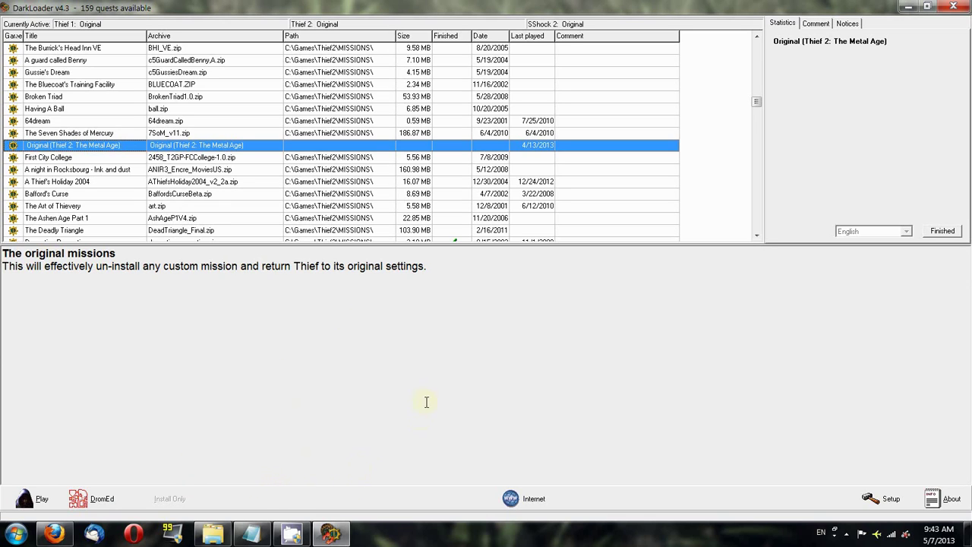
left_click_drag(756, 102, 755, 47)
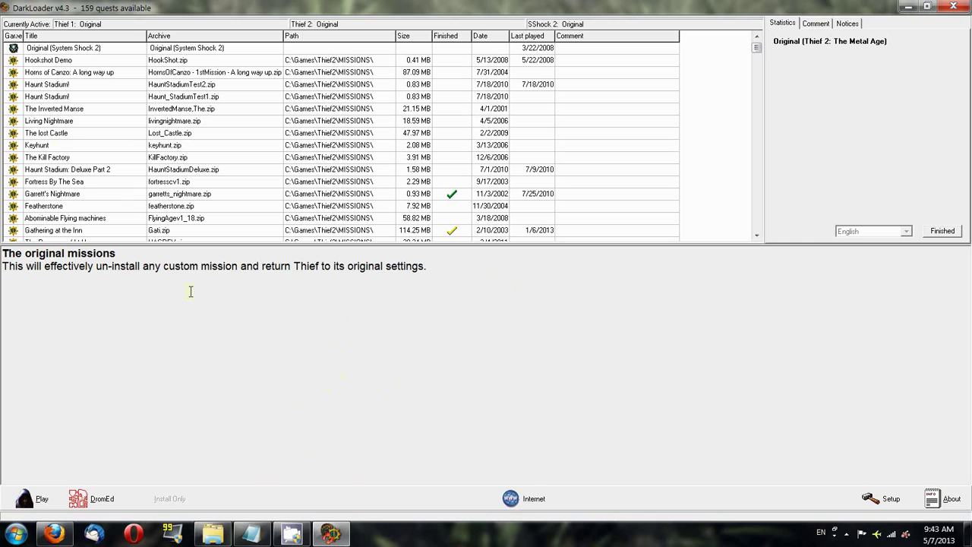
left_click(76, 72)
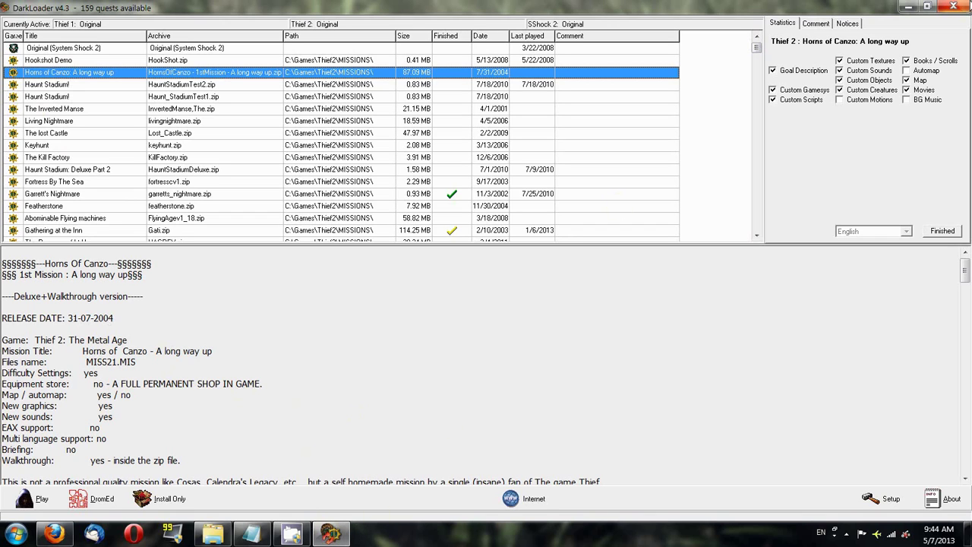
Switch to Firefox and look over the thread list of the Thief Fan Missions forum on ttlg.com.
left_click(334, 535)
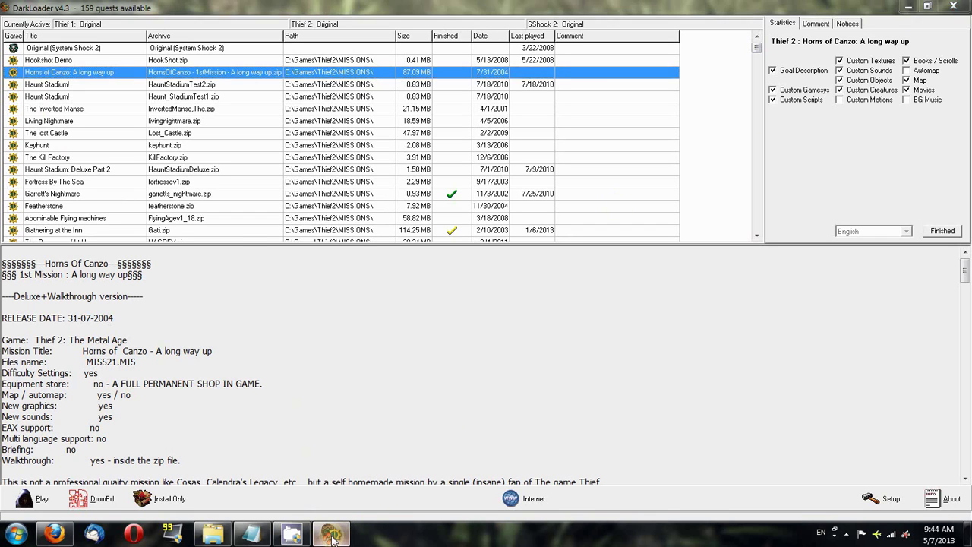
left_click(212, 535)
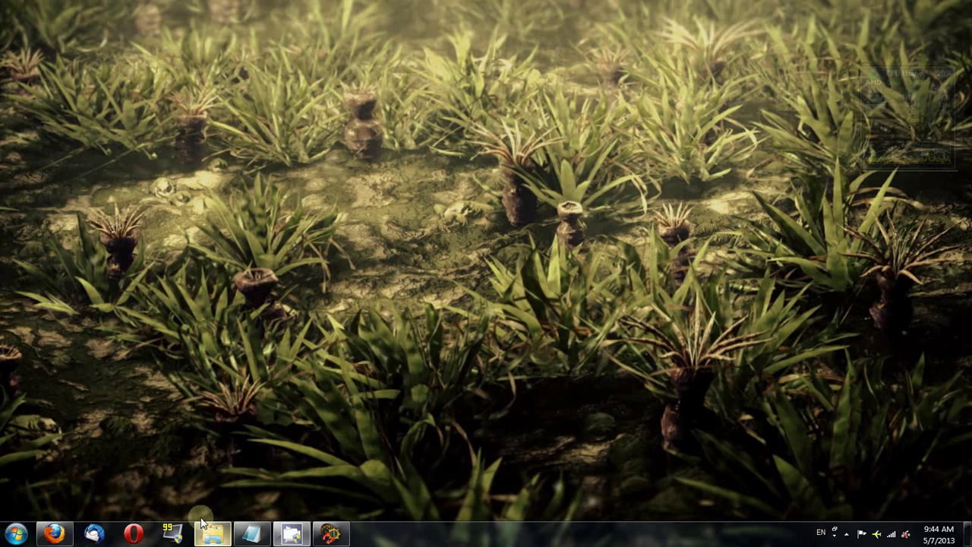
left_click(39, 538)
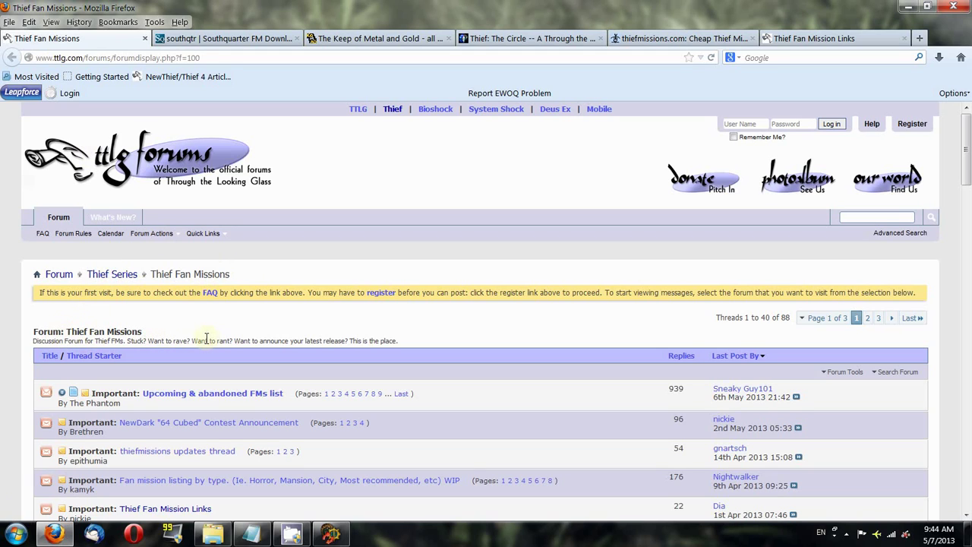
scroll(285, 368, "down", 2)
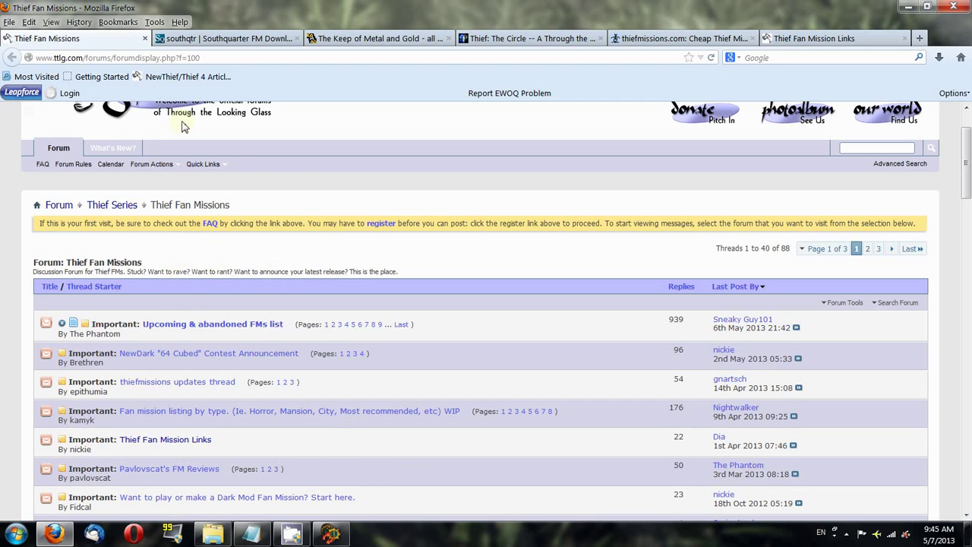
Look through the mission list on the Southquarter FM Downloads site, including the game, size and author details.
left_click(219, 39)
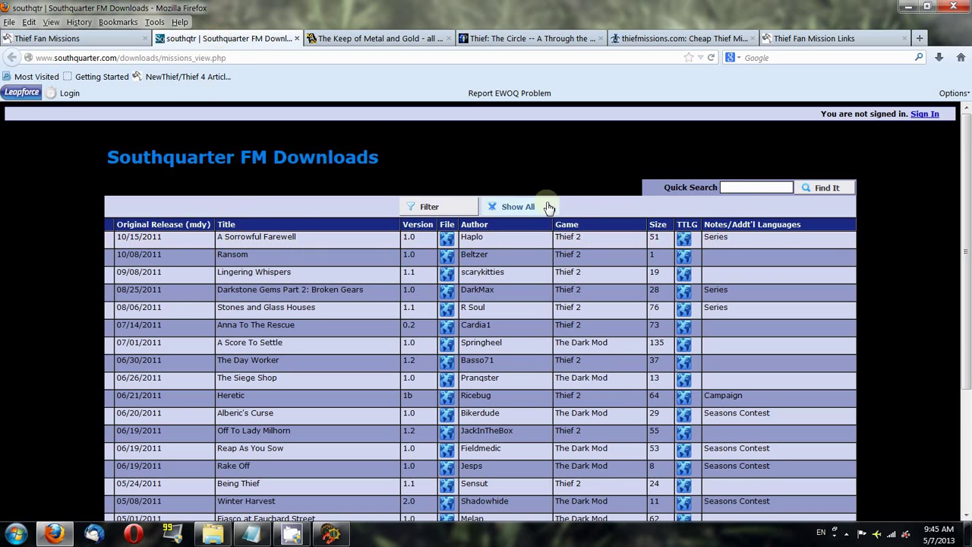
scroll(541, 209, "down", 4)
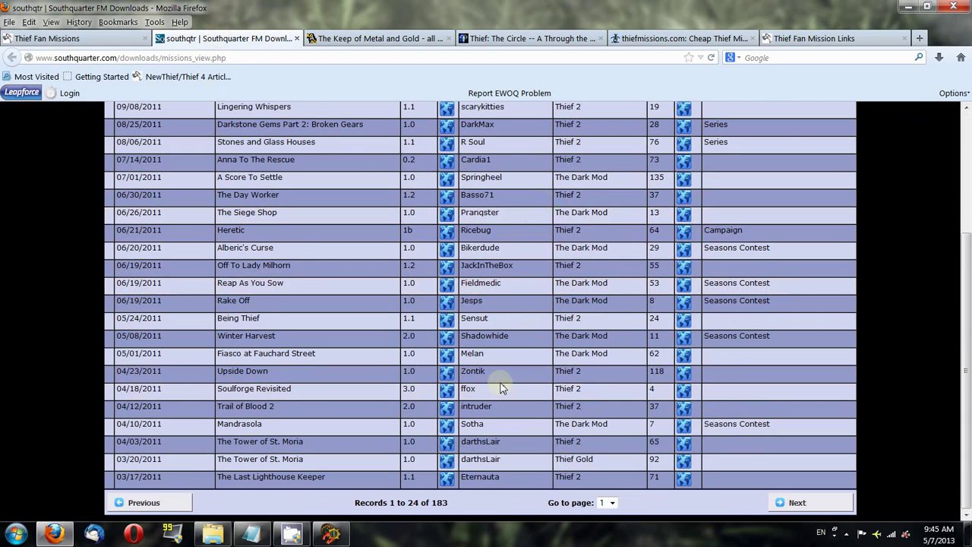
scroll(253, 384, "up", 4)
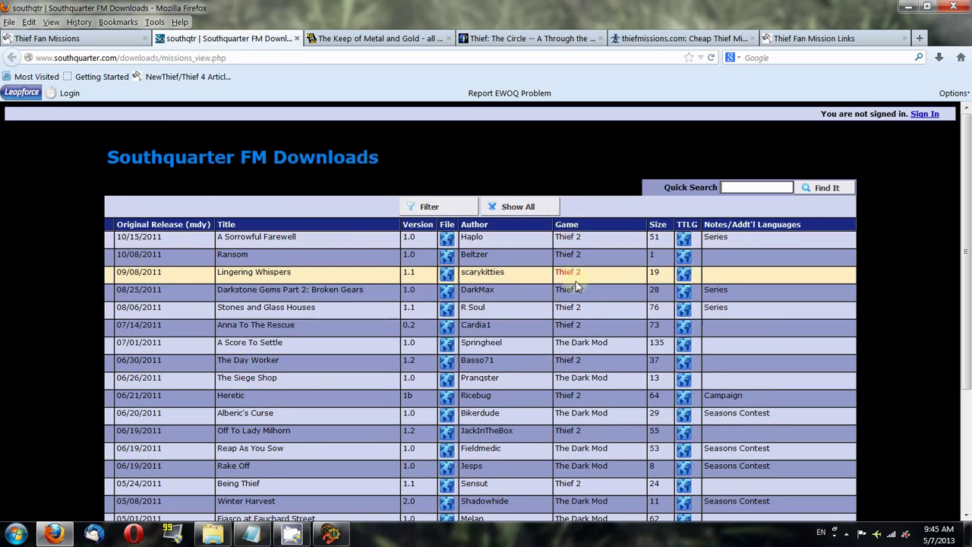
scroll(596, 402, "down", 4)
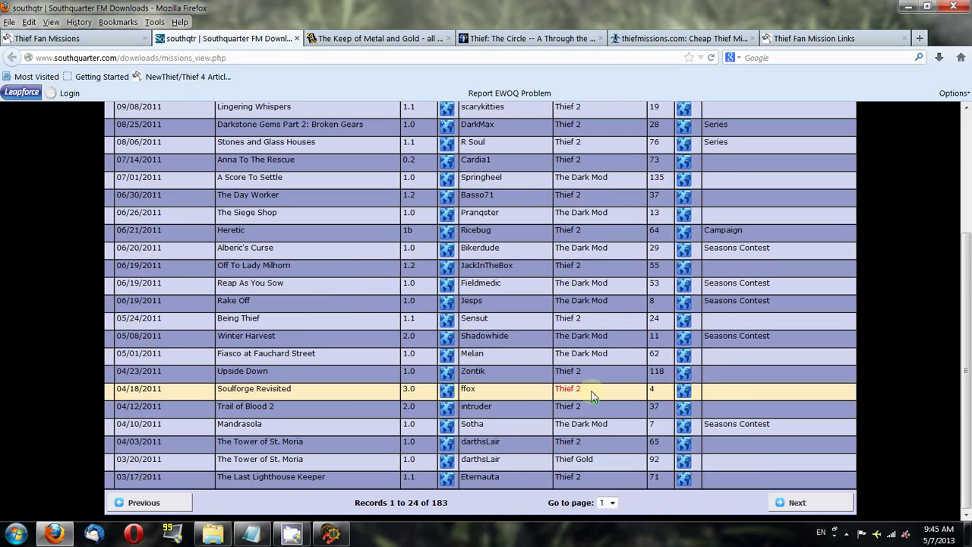
scroll(569, 401, "up", 4)
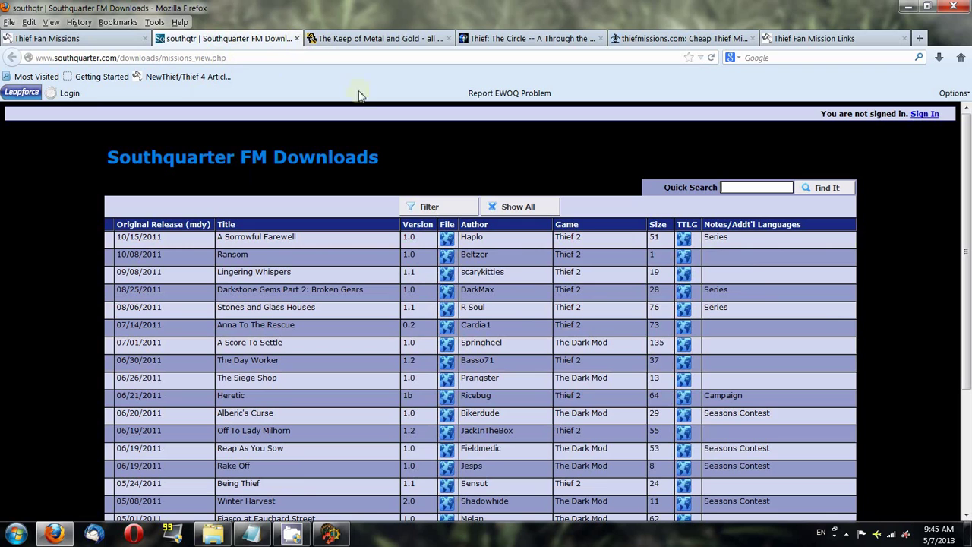
Examine the Complete Thief Fan Mission Archive at The Keep of Metal and Gold, including its dates, ratings and series.
left_click(354, 44)
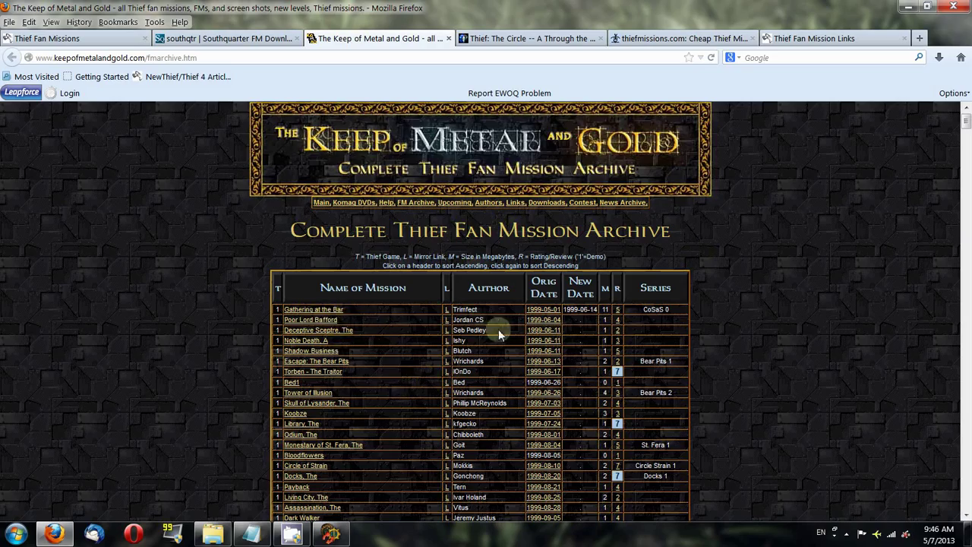
scroll(498, 328, "down", 20)
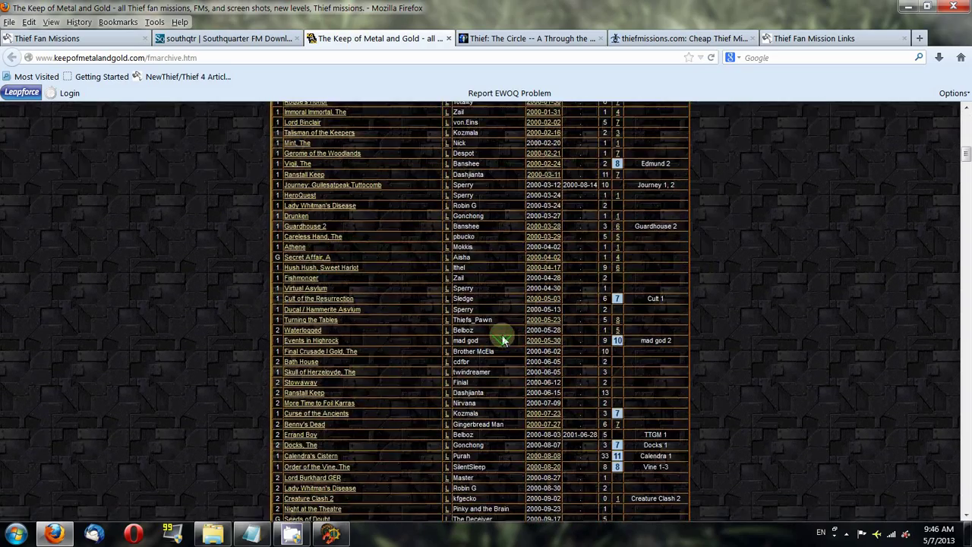
scroll(501, 340, "down", 15)
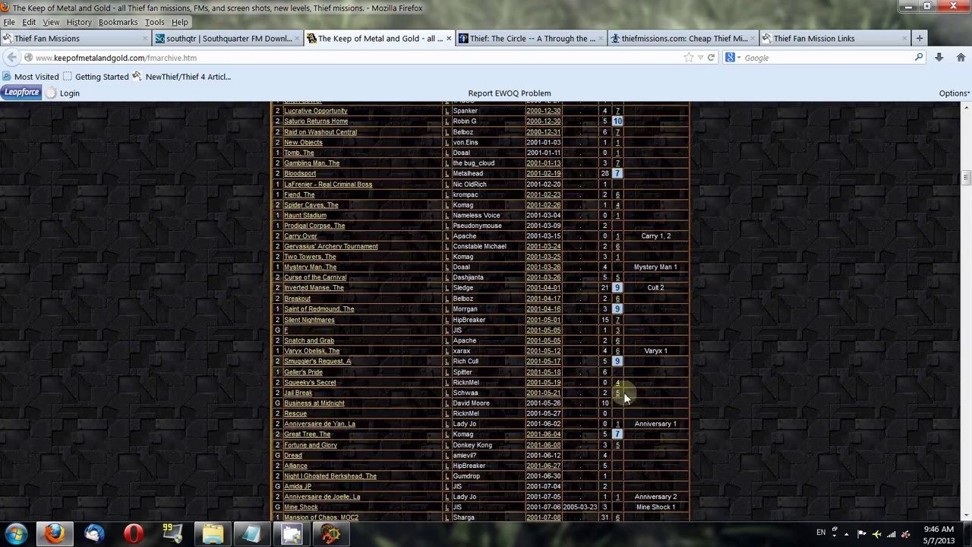
scroll(623, 397, "up", 20)
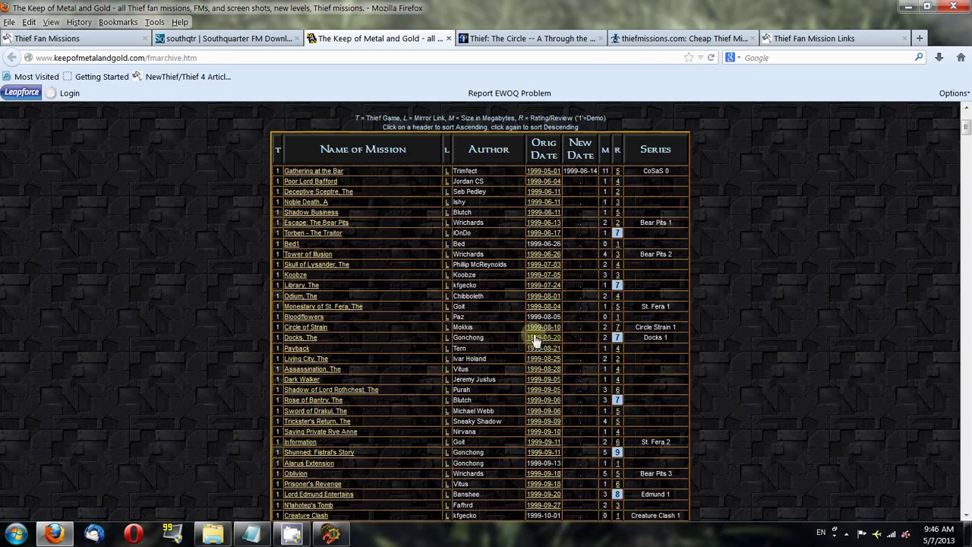
scroll(534, 334, "down", 3)
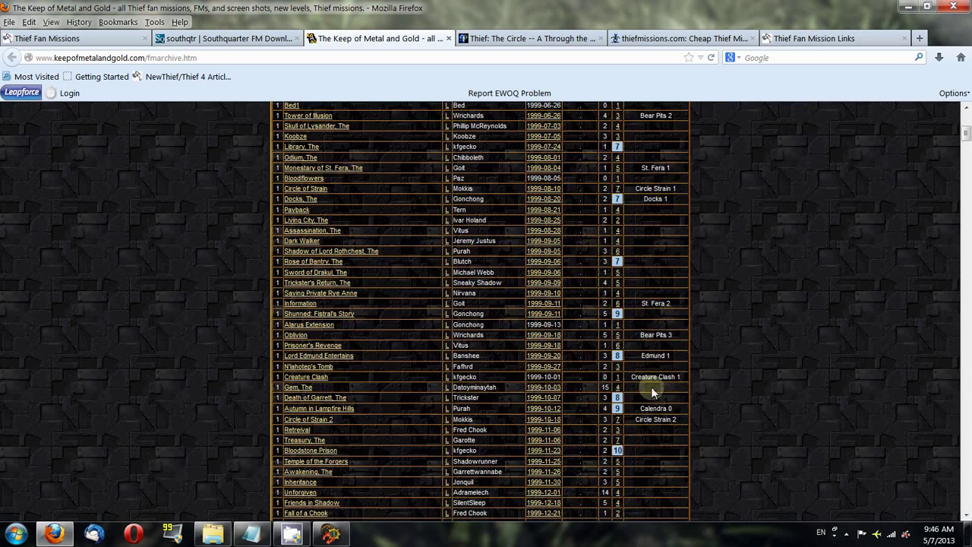
scroll(650, 395, "down", 5)
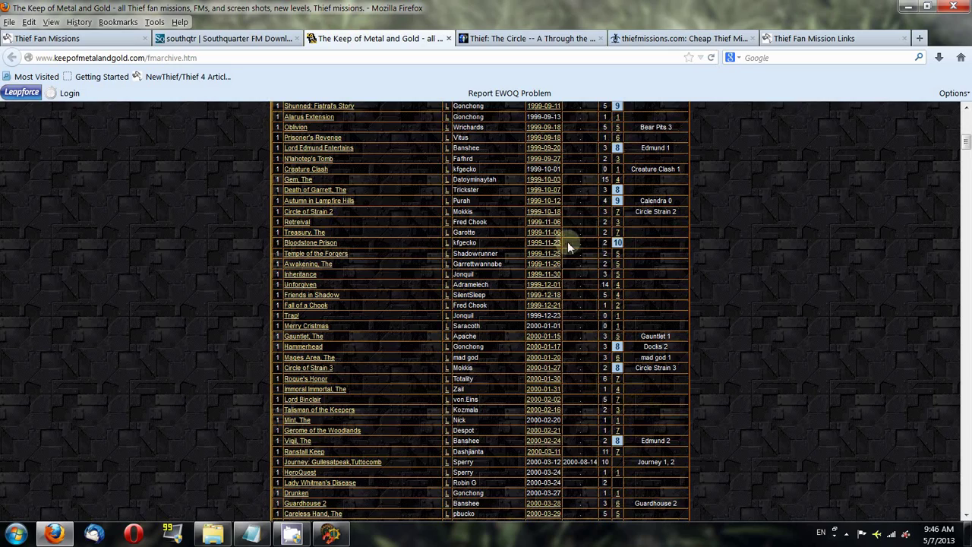
scroll(666, 311, "up", 6)
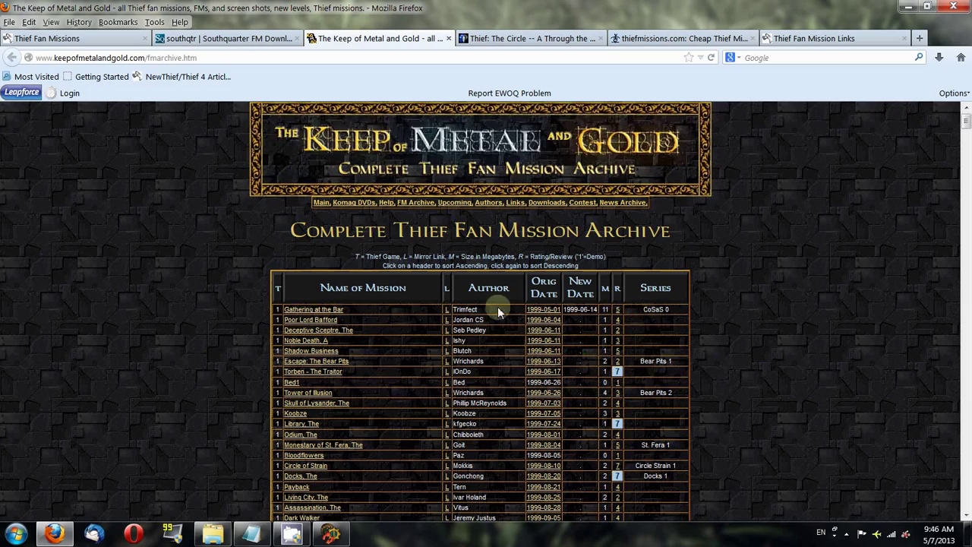
scroll(690, 327, "down", 20)
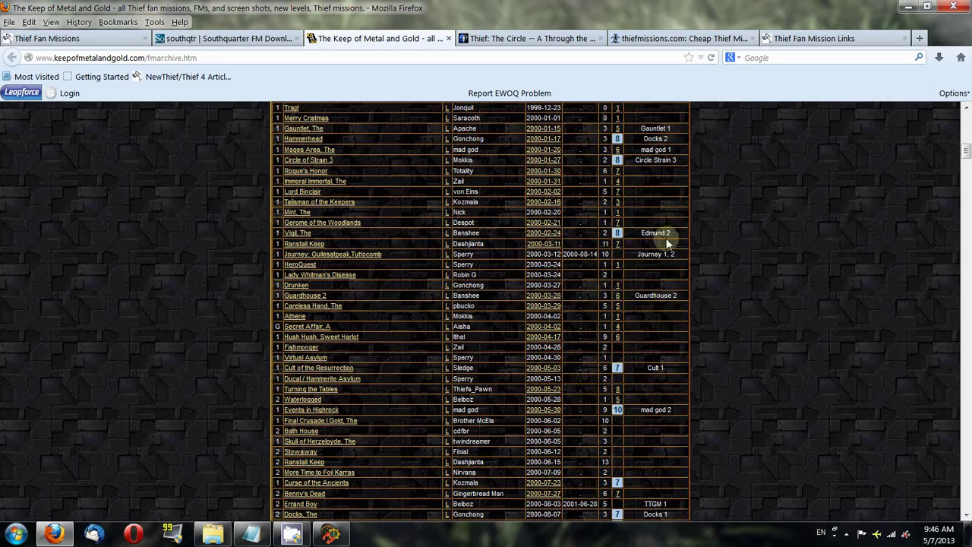
scroll(668, 243, "down", 5)
scroll(668, 400, "down", 10)
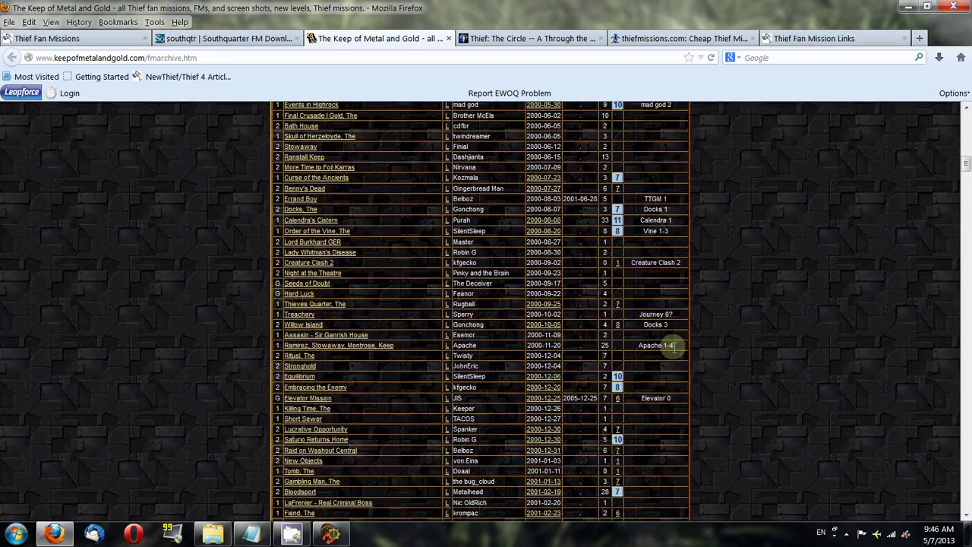
scroll(673, 372, "down", 7)
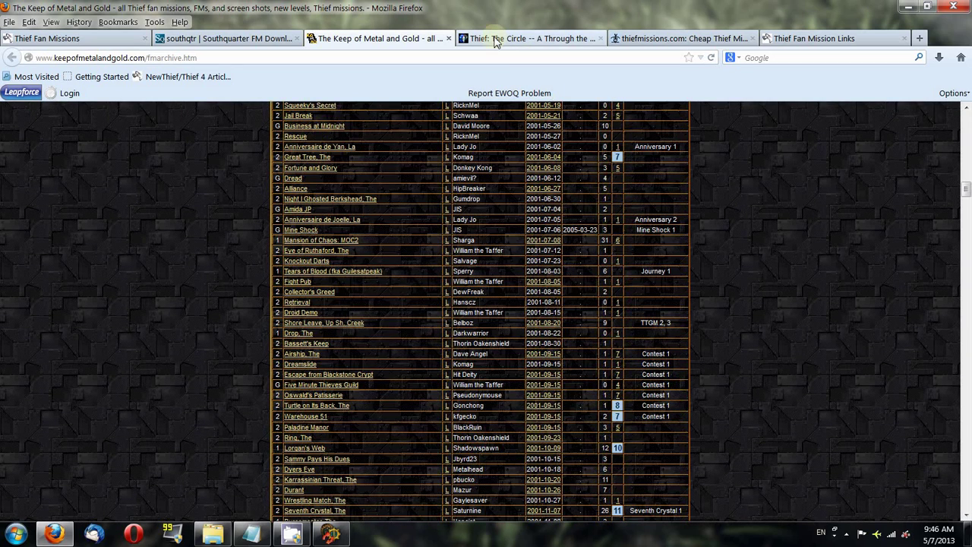
View the Fan-Made Mission Downloads page and its filter options on Thief: The Circle, and return to the site's main page.
left_click(503, 40)
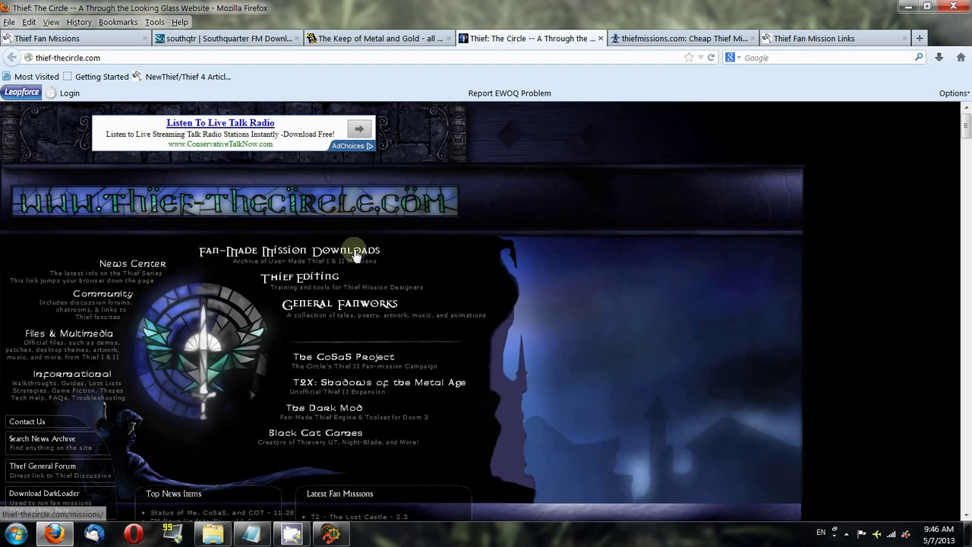
left_click(307, 257)
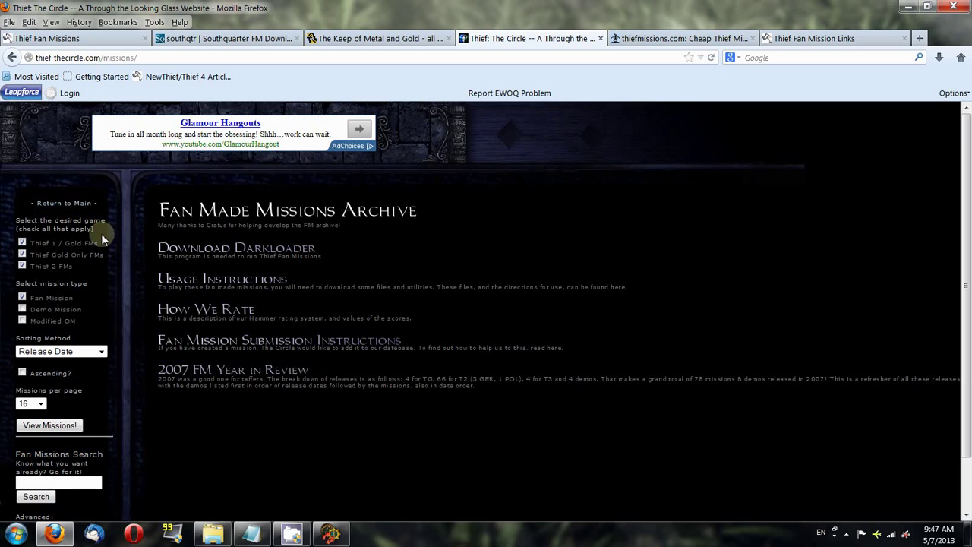
scroll(118, 293, "down", 2)
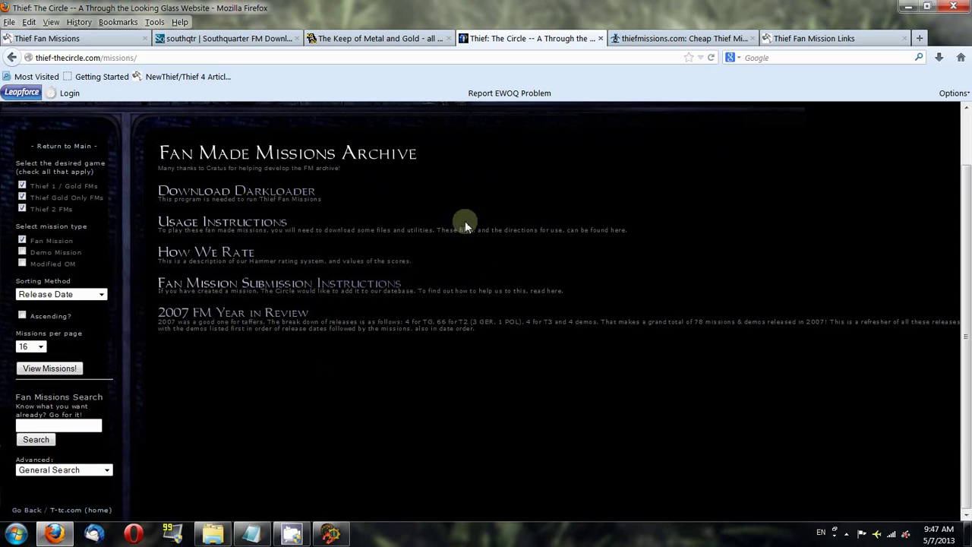
left_click(11, 58)
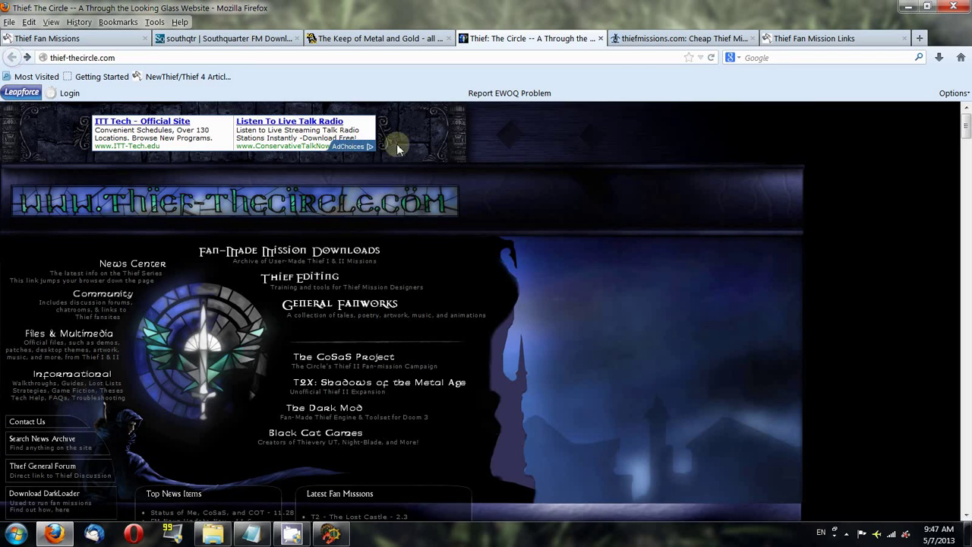
Search the thiefmissions.com archive for DarthsLair, with the results sorted by Mission Author.
left_click(654, 42)
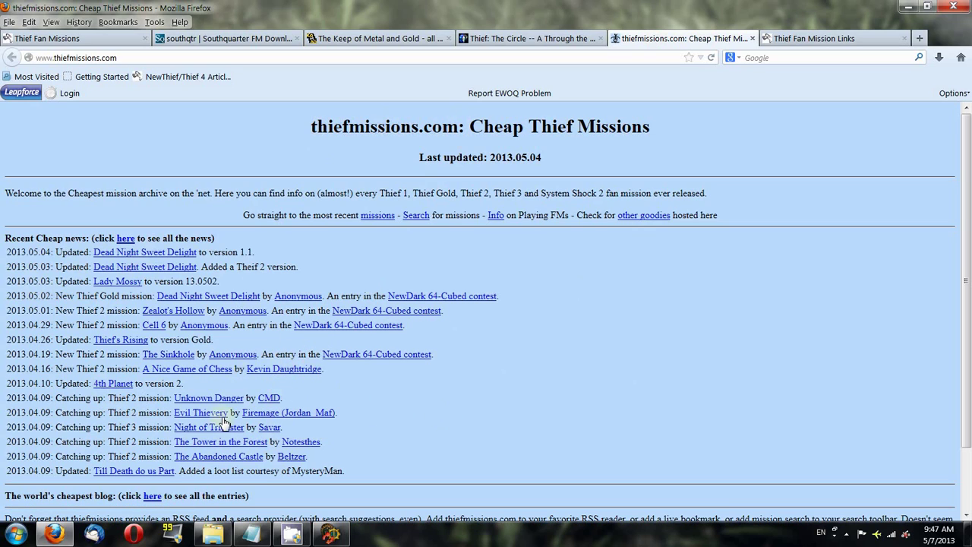
left_click(417, 216)
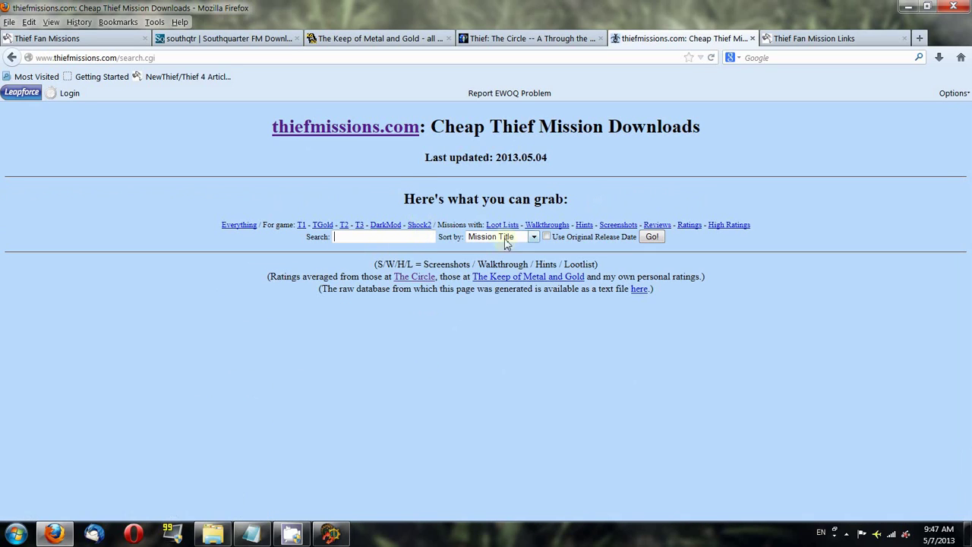
left_click(501, 240)
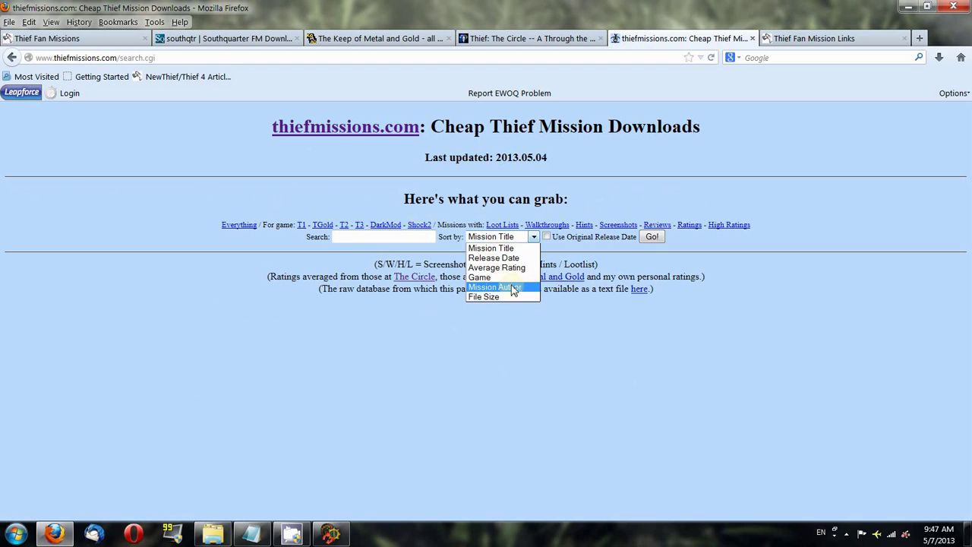
left_click(509, 289)
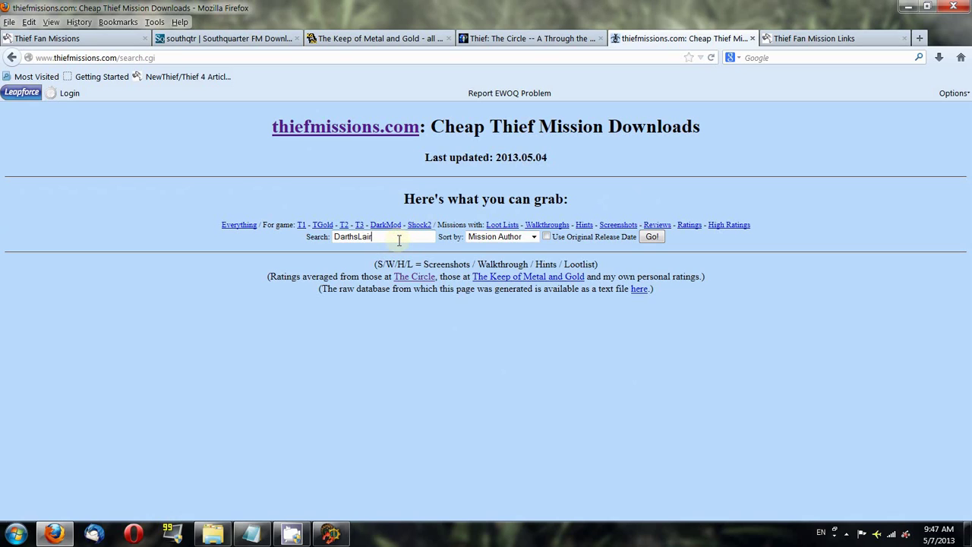
left_click(653, 237)
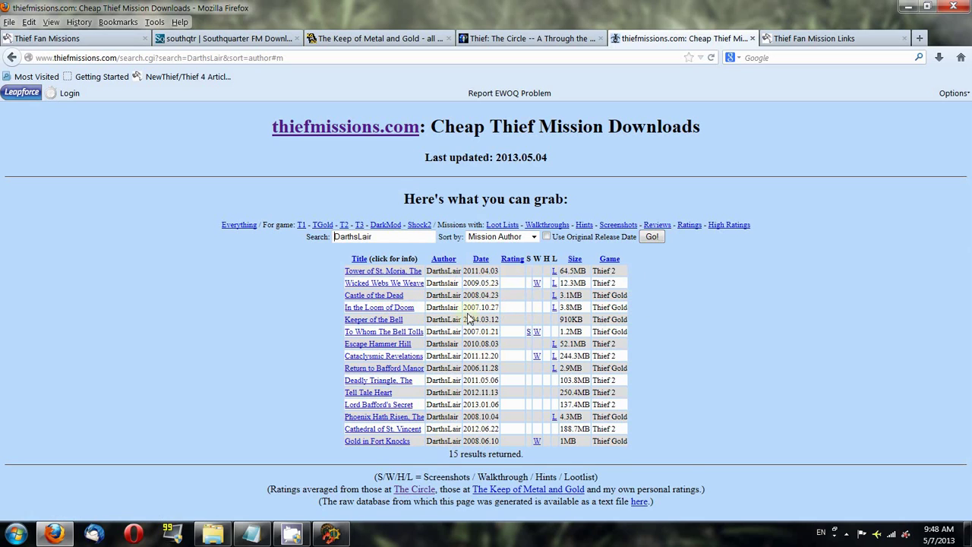
Open the Thief 2 mission Tower of St. Moria from the results and review its details and download links.
left_click(408, 276)
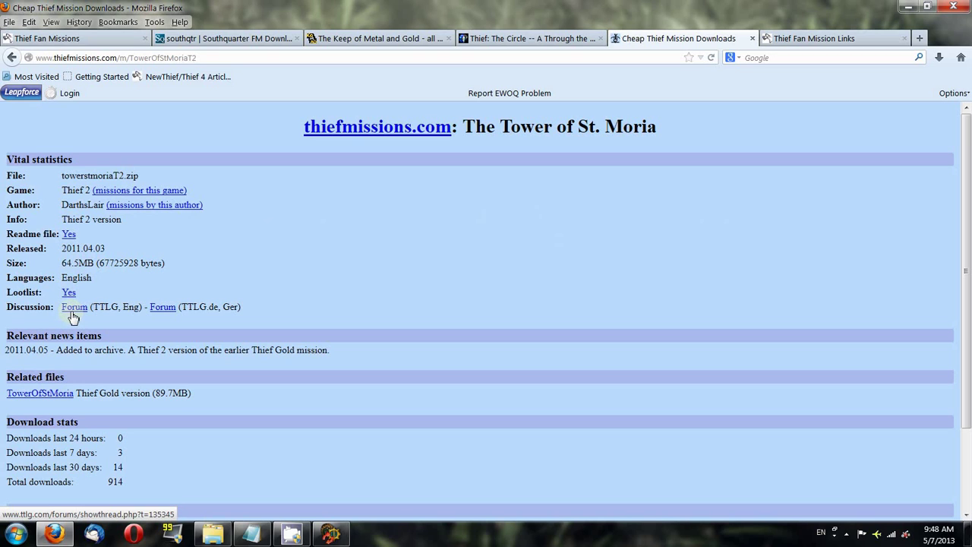
scroll(137, 338, "down", 2)
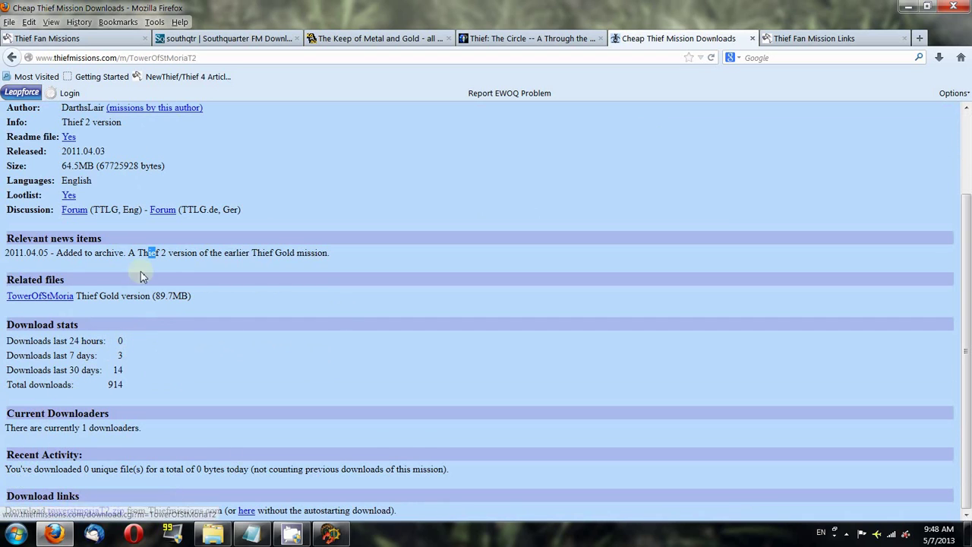
scroll(177, 326, "up", 2)
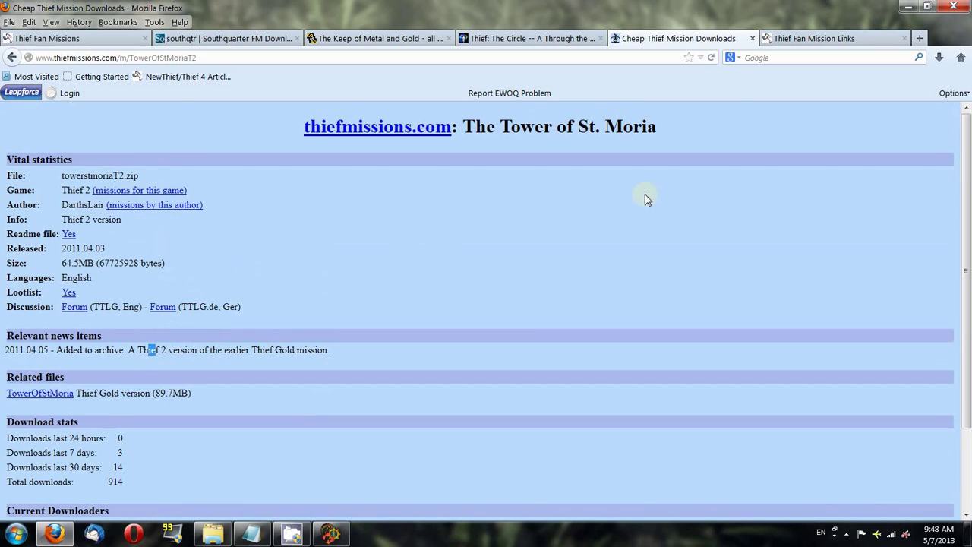
Look through the Thief Fan Mission Links thread on ttlg.com, including the Darkloader link, mission loaders, download sites, reviews and walkthroughs.
left_click(813, 40)
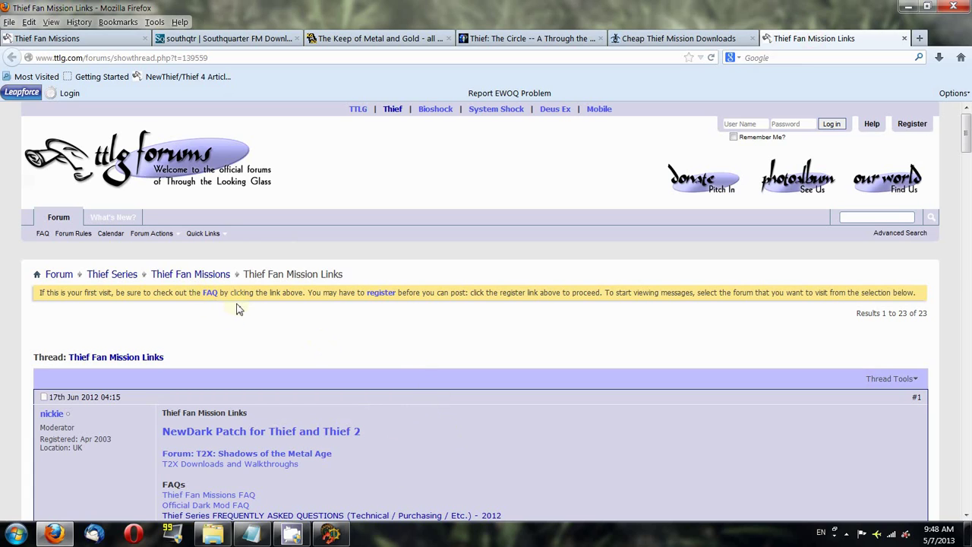
scroll(428, 431, "down", 3)
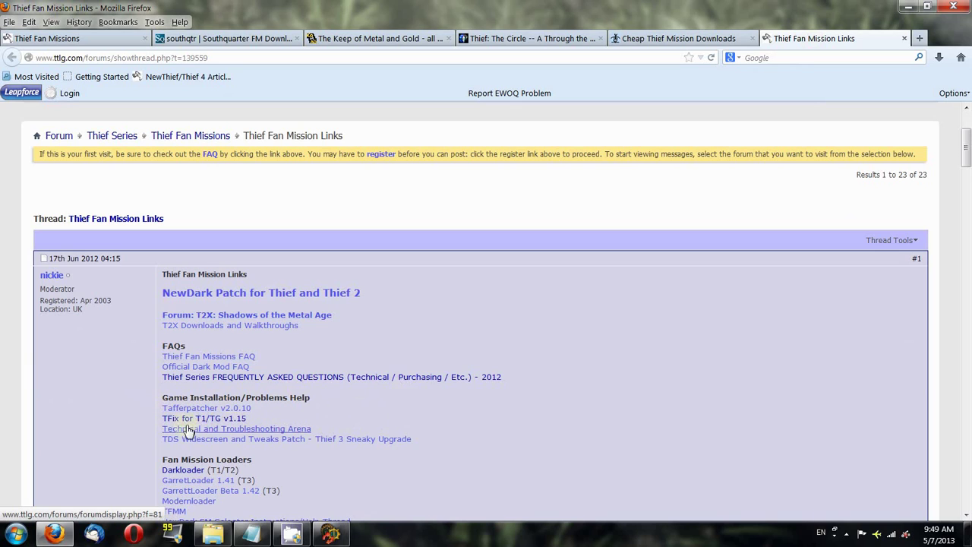
scroll(273, 454, "down", 3)
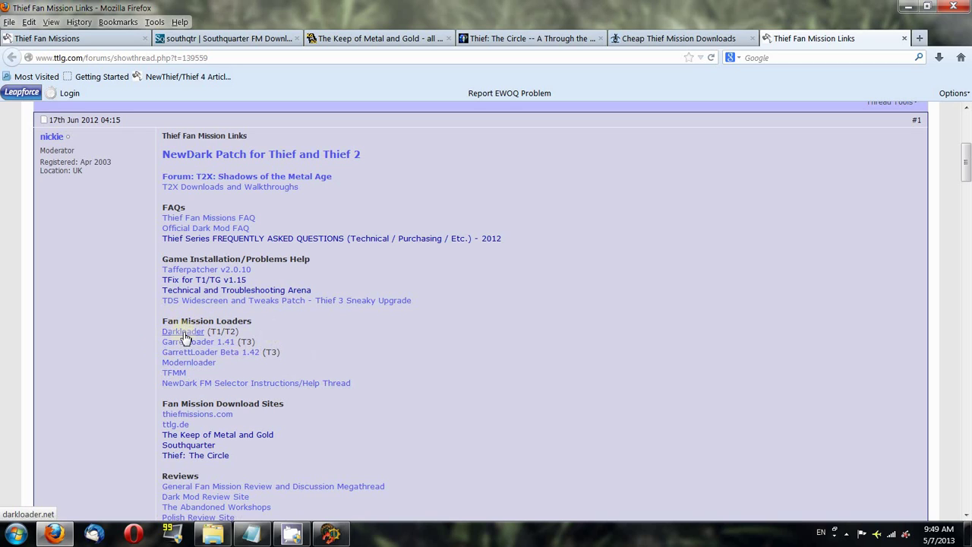
left_click(183, 334)
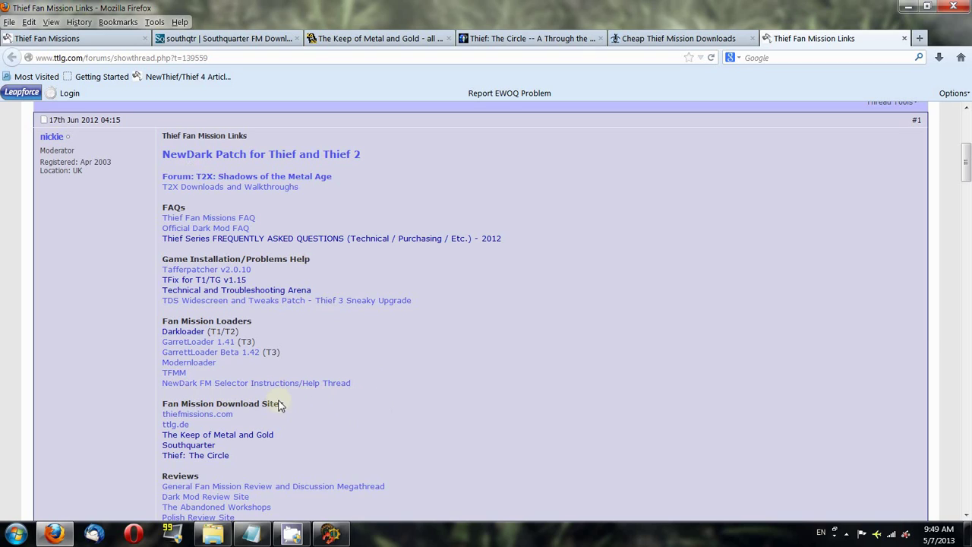
scroll(250, 433, "down", 2)
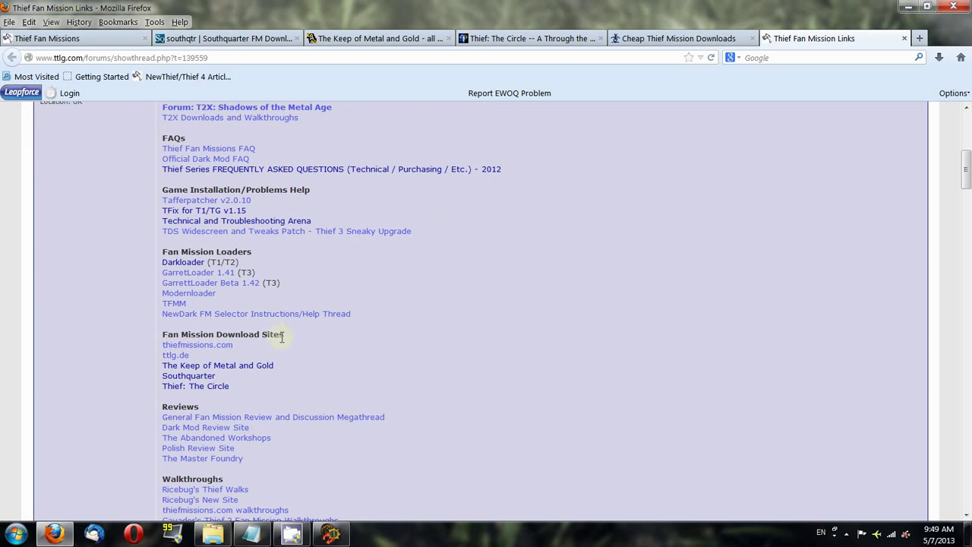
scroll(353, 405, "down", 4)
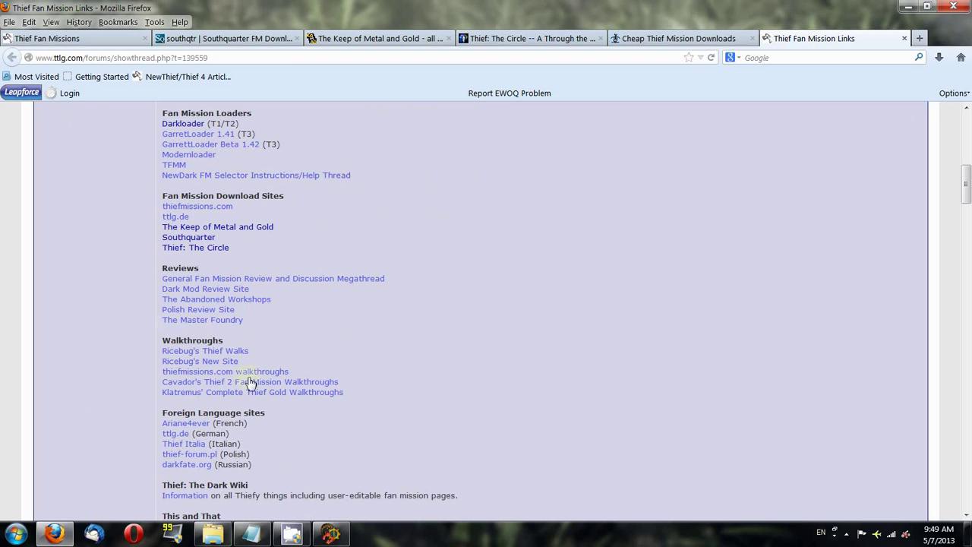
scroll(214, 418, "up", 15)
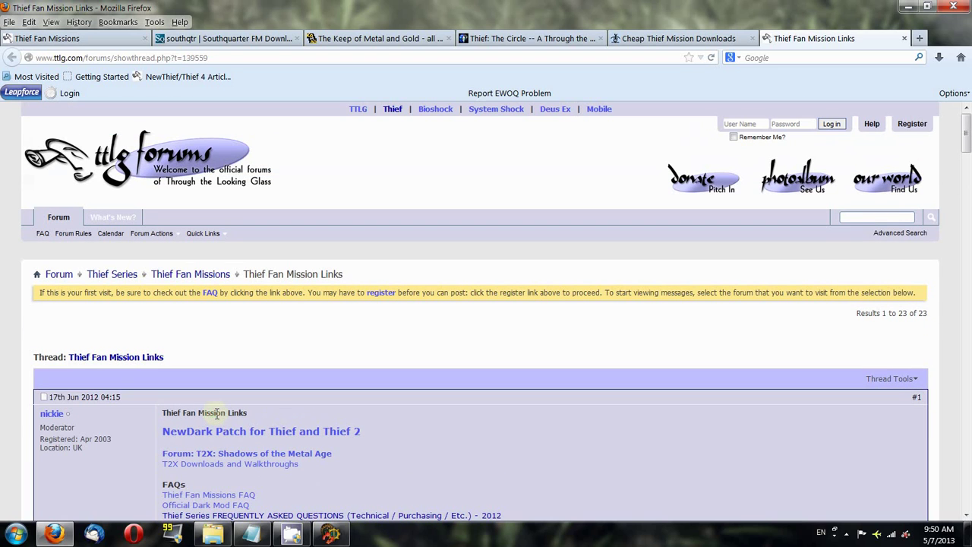